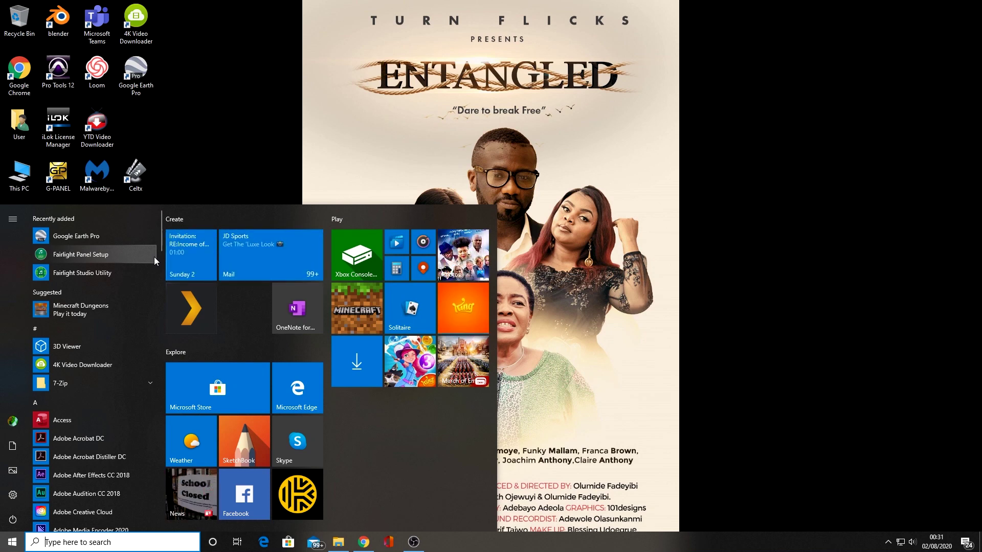
# - Launch Adobe Premiere Pro 2020 and start a new project named LIFE IN A DAY
pyautogui.scroll(-5, 105, 358)
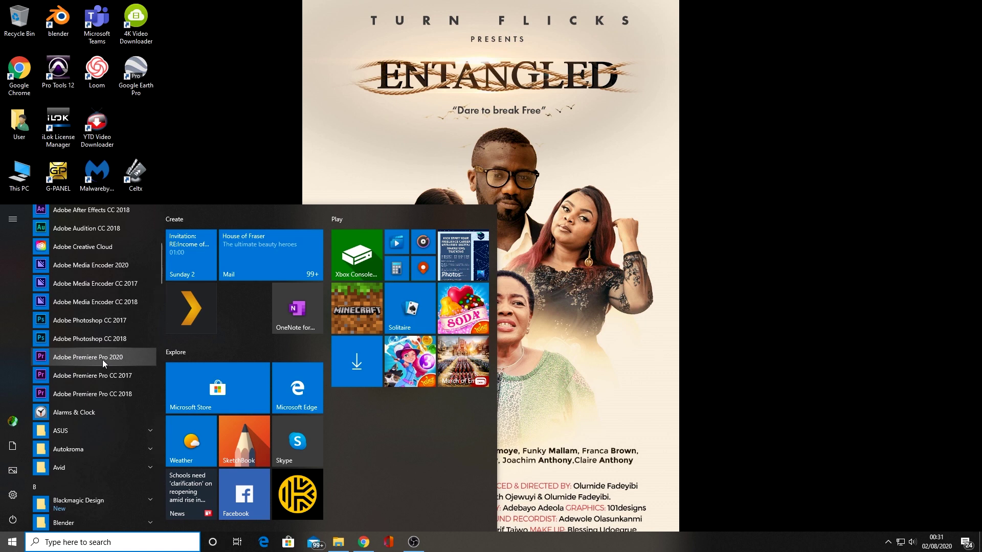
pyautogui.click(104, 359)
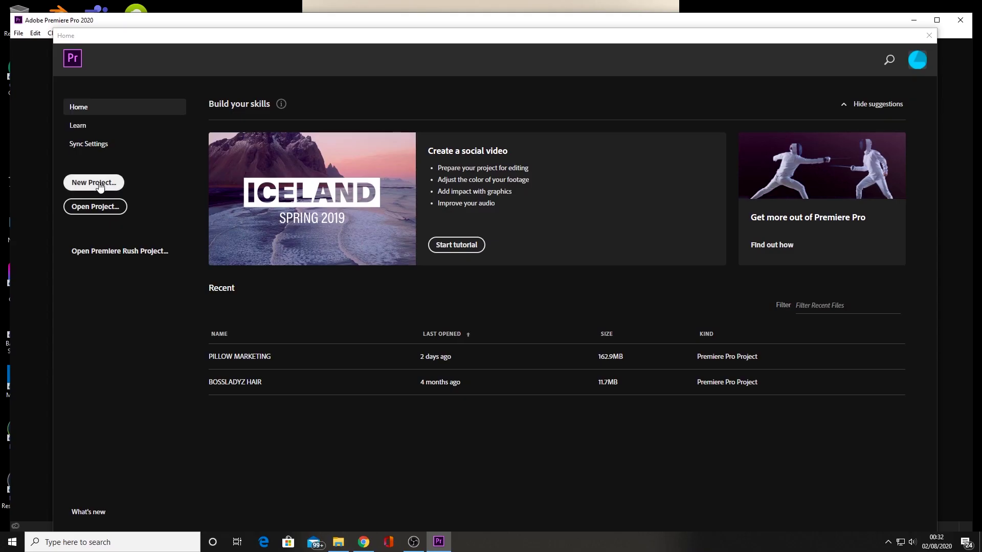
pyautogui.click(100, 185)
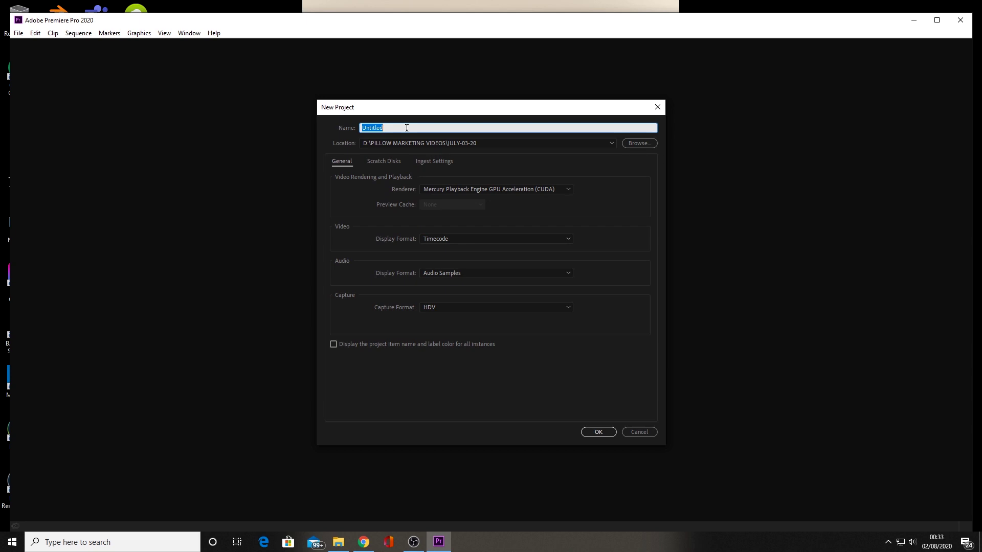
pyautogui.write('LIFE IN A DAY')
# - Set the project's location to the A DAY IN OUR LIFE YOUTUBE folder on the Elements (H:) drive
pyautogui.click(636, 143)
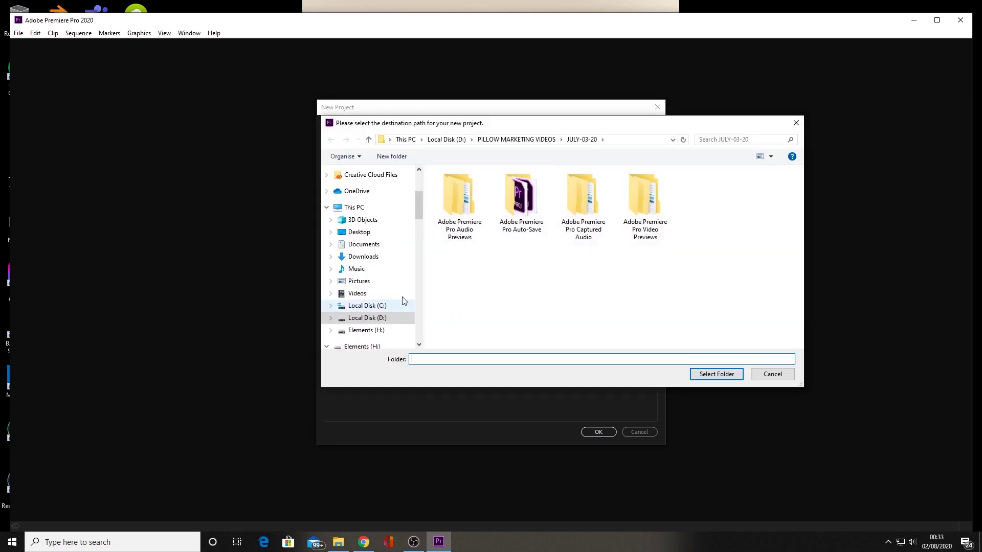
pyautogui.moveTo(421, 213); pyautogui.dragTo(421, 221)
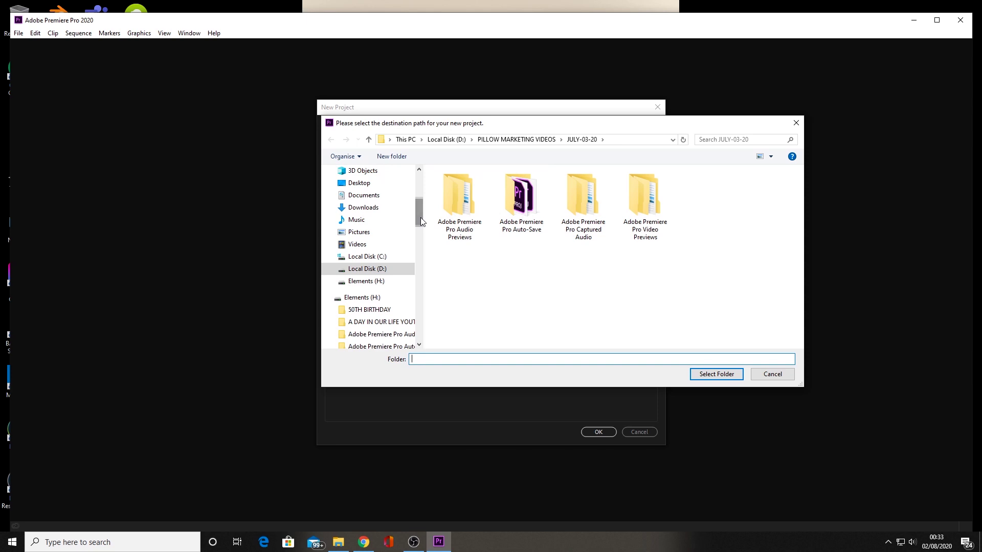
pyautogui.click(370, 283)
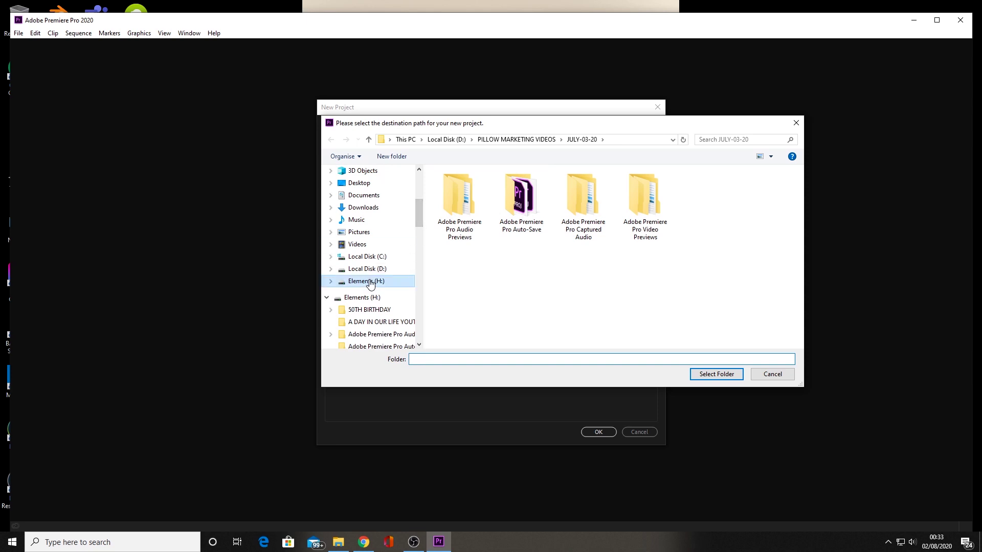
pyautogui.scroll(1, 790, 206)
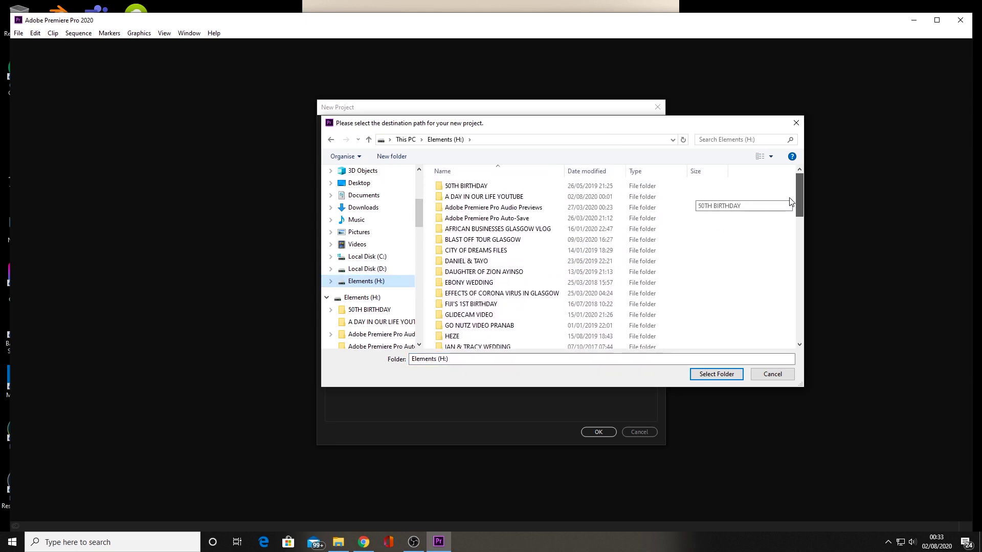
pyautogui.click(514, 200)
pyautogui.doubleClick(514, 200)
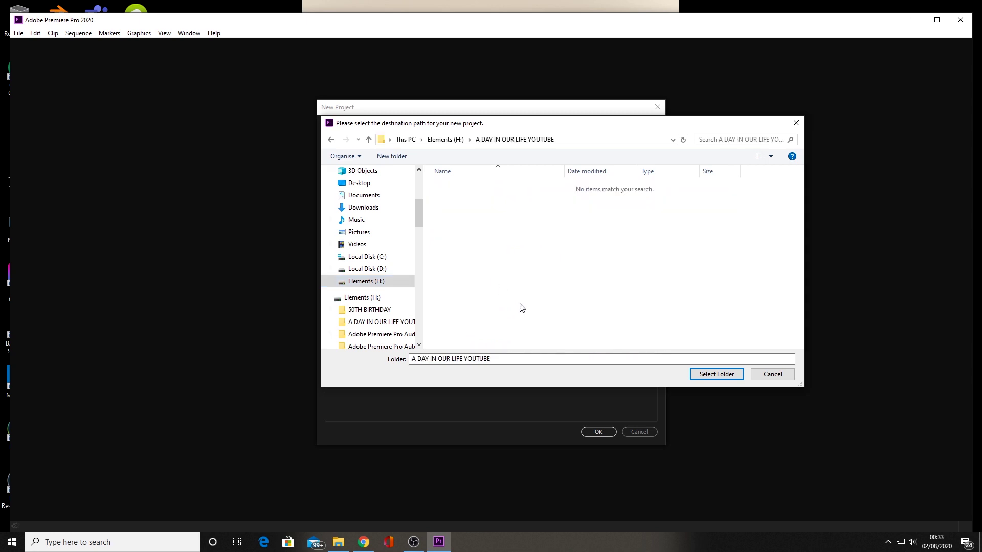
pyautogui.click(712, 375)
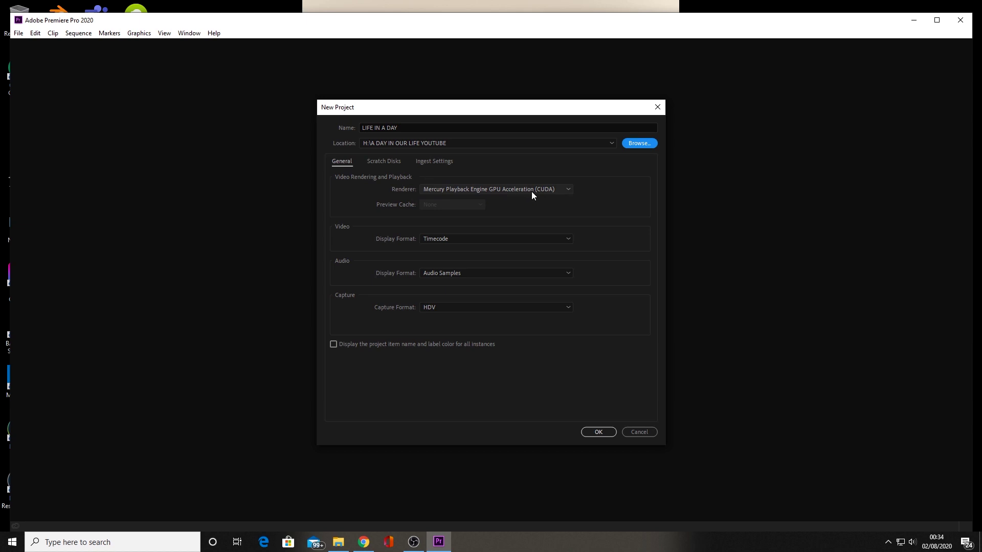
# - Create the project with the Mercury Playback Engine GPU Acceleration (CUDA) renderer and HDV capture format
pyautogui.click(567, 190)
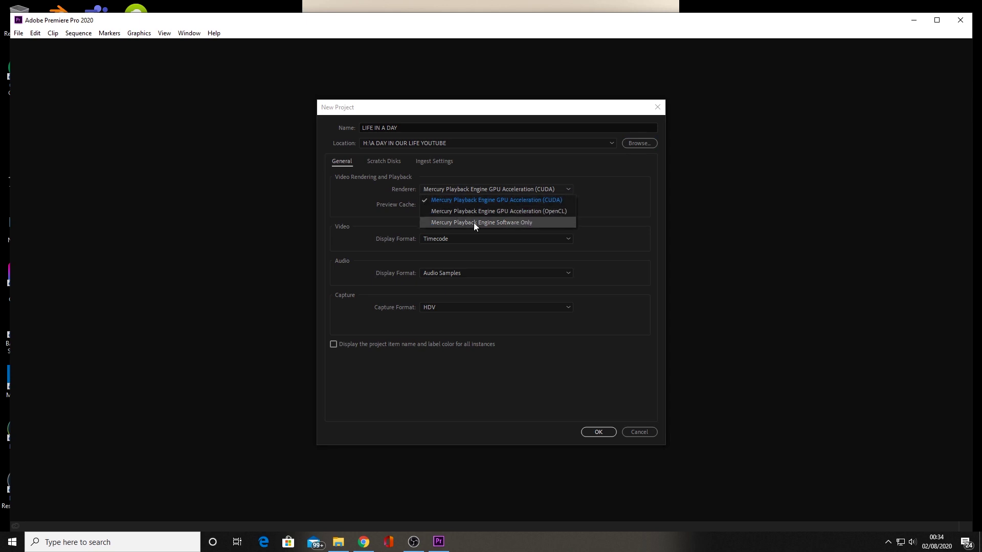
pyautogui.click(530, 200)
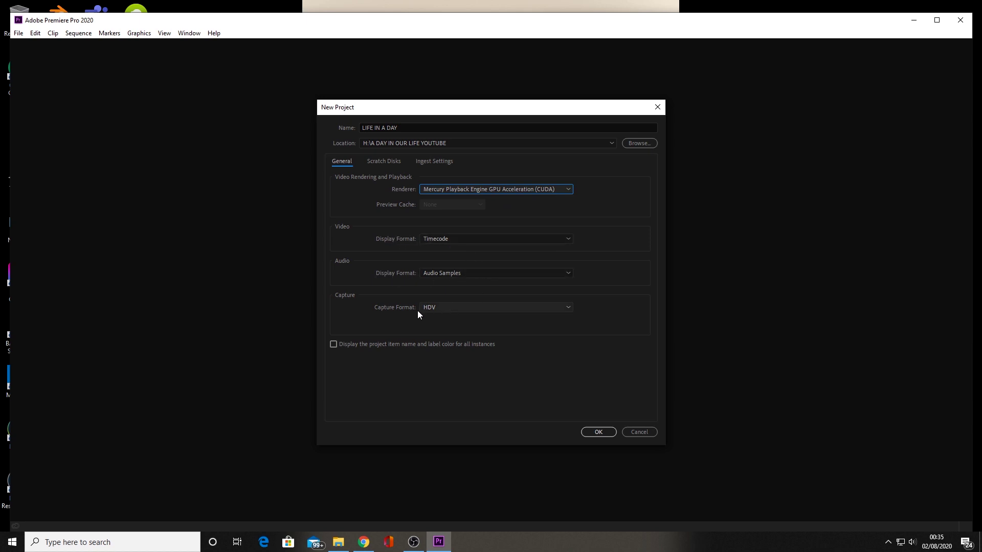
pyautogui.click(557, 308)
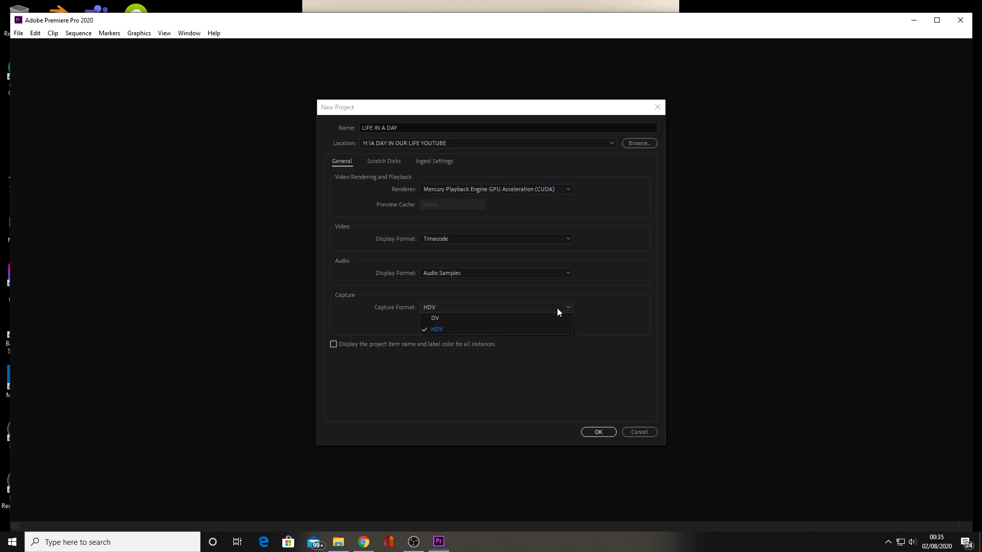
pyautogui.click(557, 308)
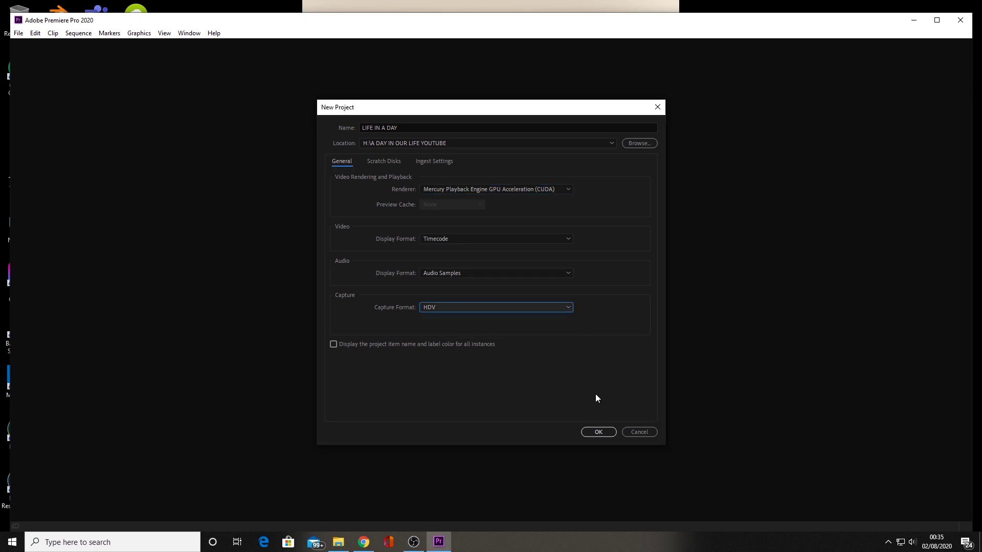
pyautogui.click(596, 433)
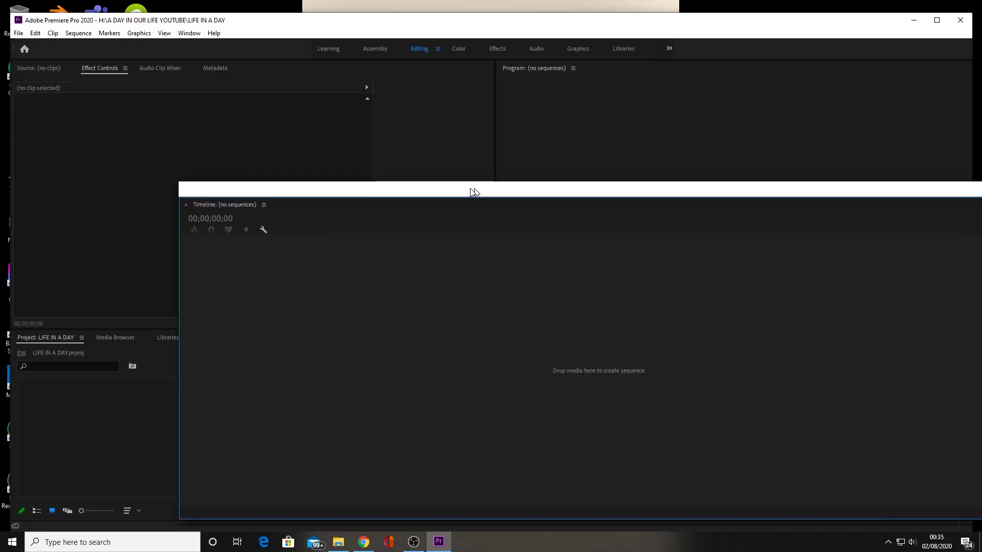
# - Move the floating Timeline window away from the main workspace to the second display and show the Source monitor
pyautogui.moveTo(474, 193); pyautogui.dragTo(981, 179)
pyautogui.moveTo(981, 179); pyautogui.dragTo(981, 179)
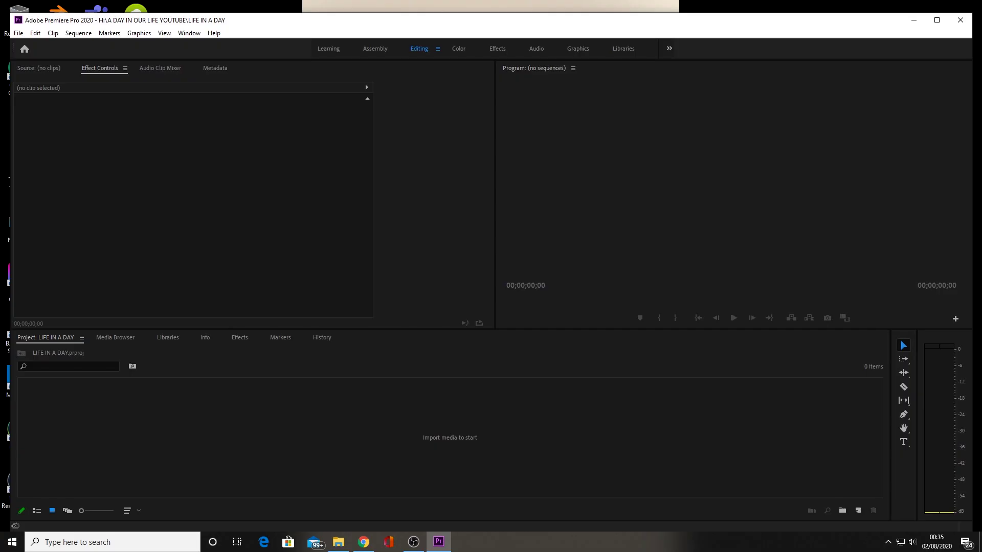
pyautogui.moveTo(981, 153); pyautogui.dragTo(375, 149)
pyautogui.moveTo(370, 163); pyautogui.dragTo(377, 169)
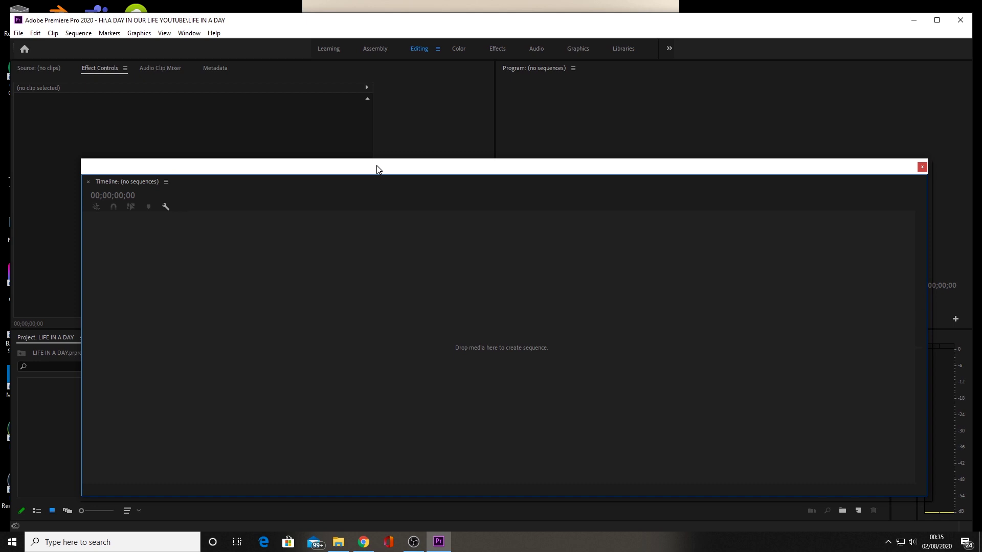
pyautogui.moveTo(377, 169); pyautogui.dragTo(981, 199)
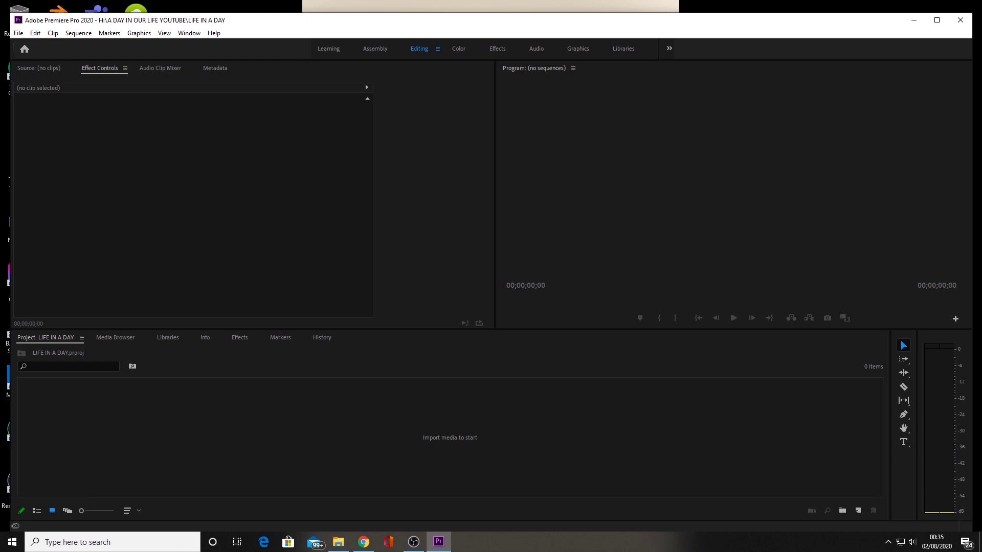
pyautogui.moveTo(981, 199)
pyautogui.mouseDown()
pyautogui.moveTo(696, 199)
pyautogui.moveTo(981, 200)
pyautogui.mouseUp()
pyautogui.click(47, 68)
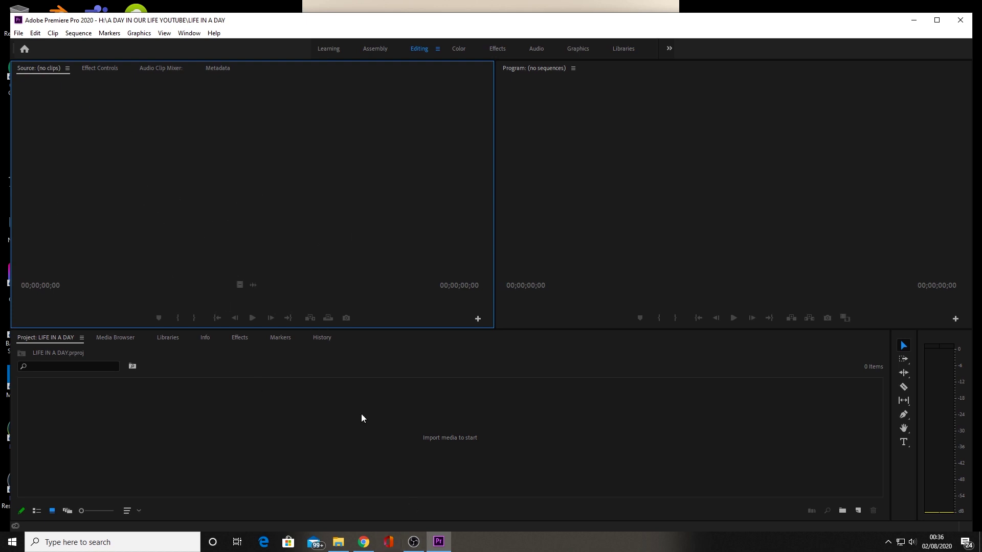
pyautogui.click(440, 438)
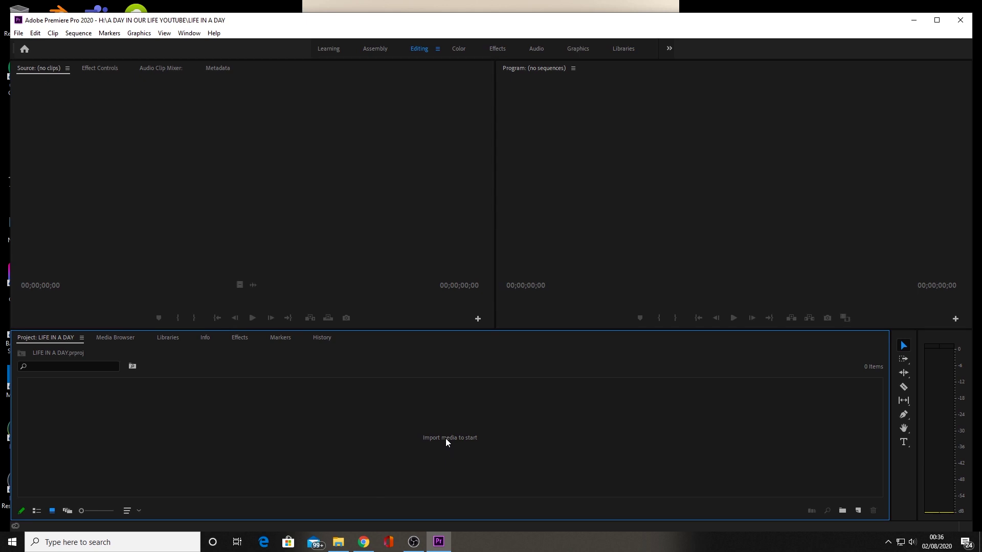
pyautogui.doubleClick(447, 437)
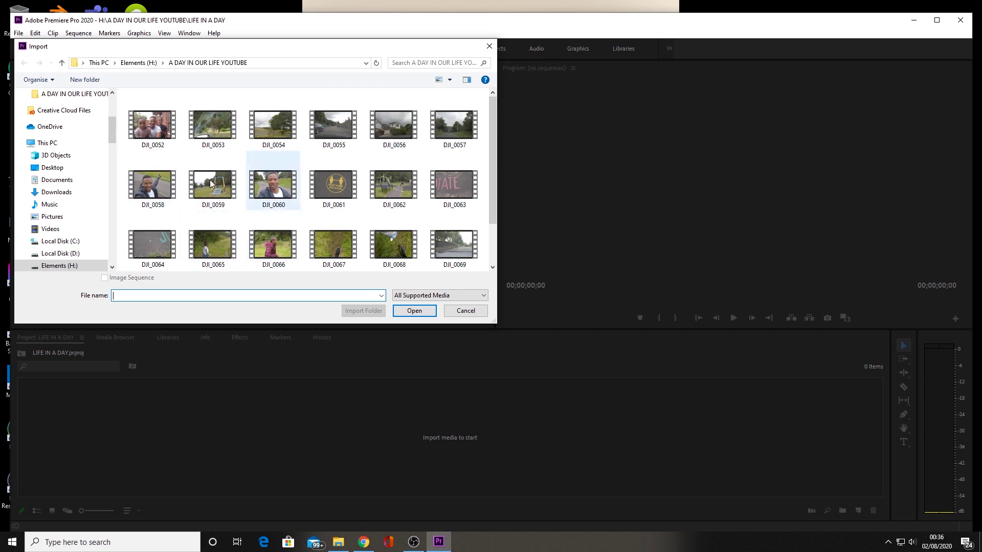
pyautogui.scroll(-1, 487, 177)
pyautogui.moveTo(486, 173); pyautogui.dragTo(465, 152)
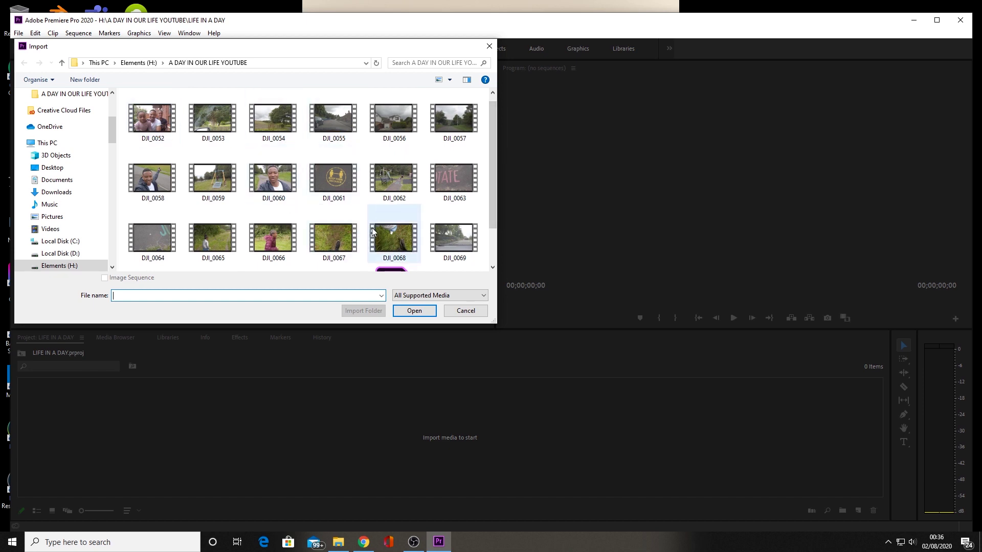
pyautogui.click(465, 312)
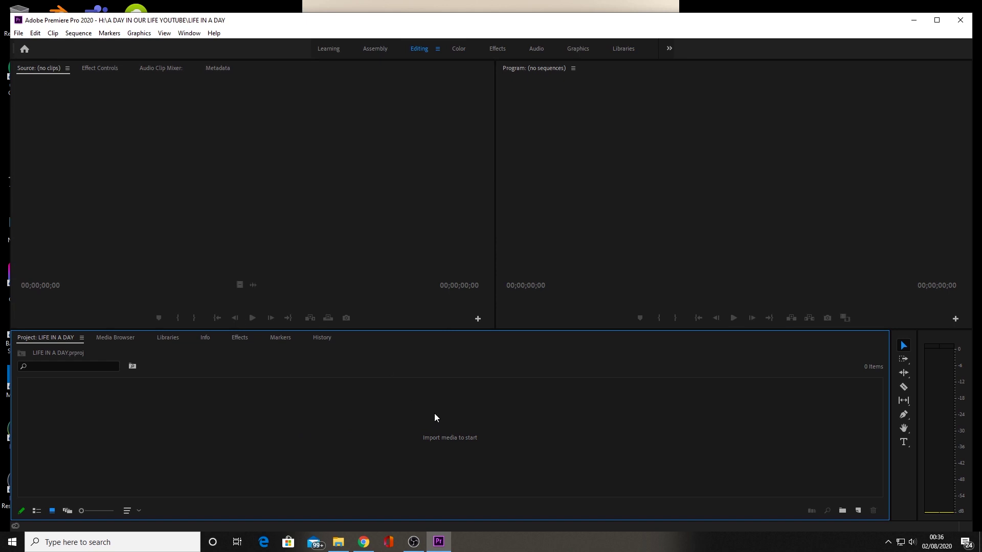
# - Browse to the A DAY IN OUR LIFE YOUTUBE folder on the H: (Elements) drive in the Media Browser
pyautogui.click(115, 339)
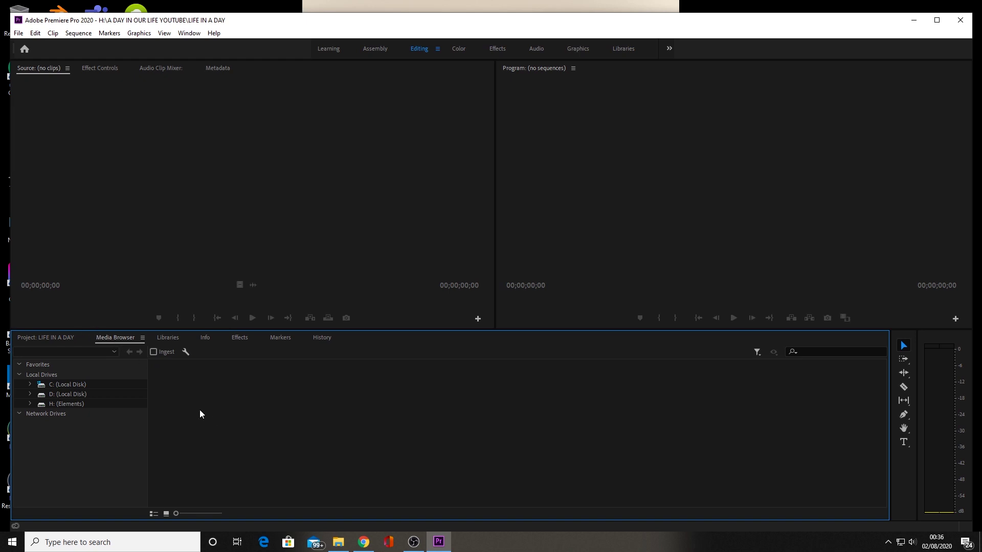
pyautogui.click(65, 404)
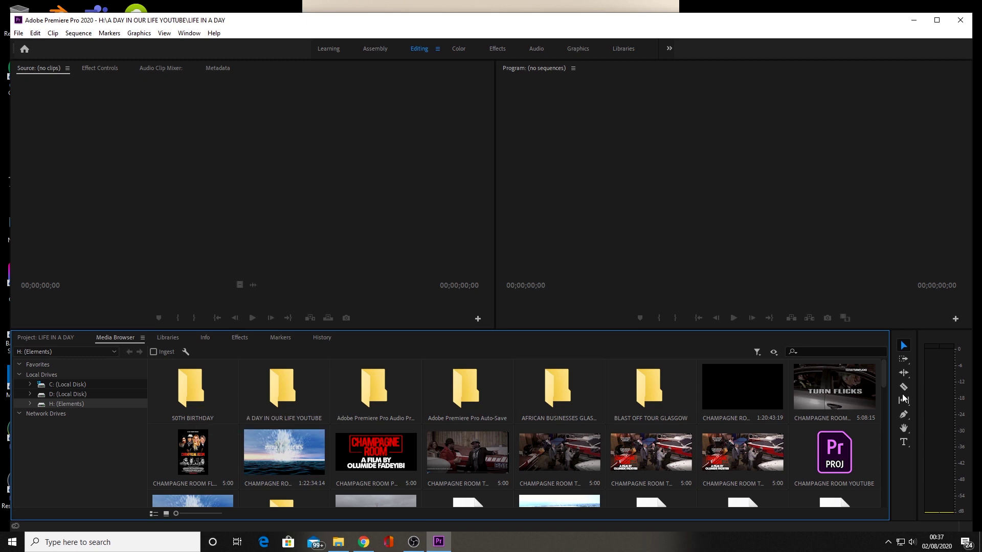
pyautogui.moveTo(885, 375)
pyautogui.mouseDown()
pyautogui.moveTo(888, 496)
pyautogui.moveTo(885, 364)
pyautogui.mouseUp()
pyautogui.doubleClick(284, 388)
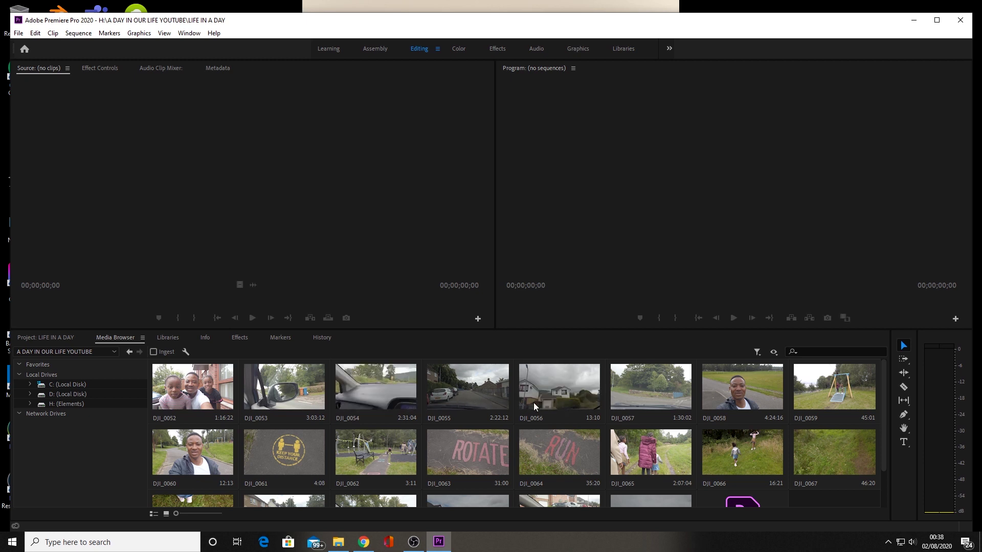
# - Open clip DJI_0052 in the Source monitor, play it, and return the playhead to about 00:00:02:11
pyautogui.doubleClick(186, 392)
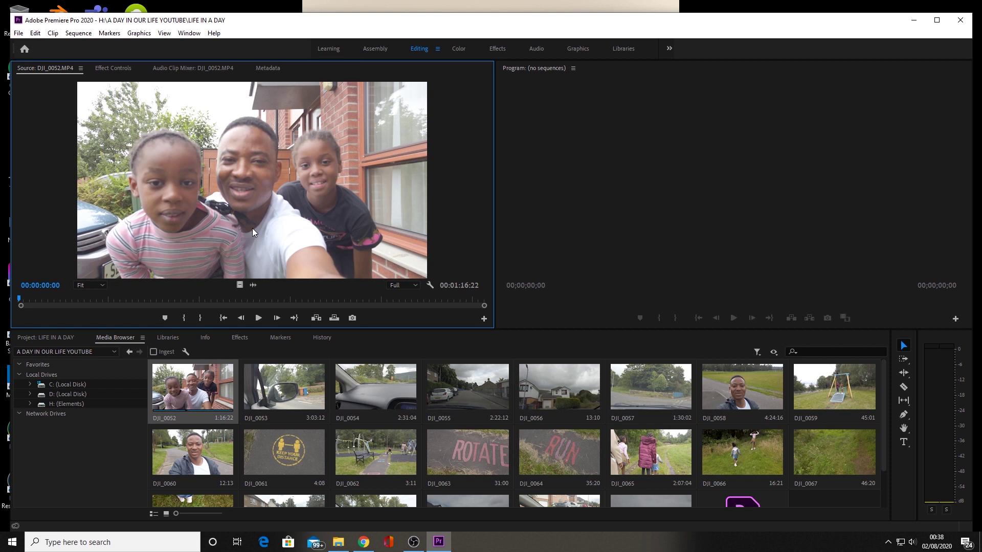
pyautogui.press('space')
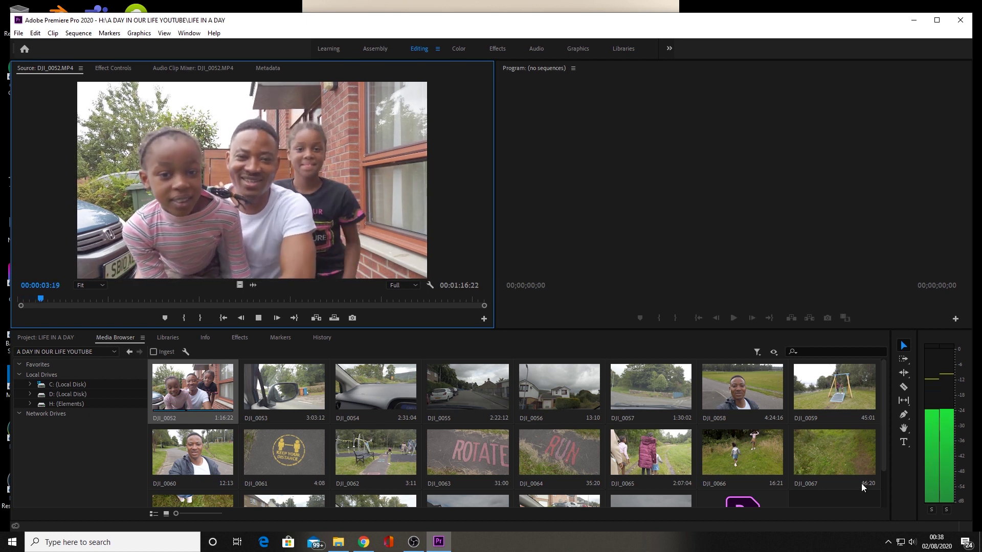
pyautogui.moveTo(981, 225); pyautogui.dragTo(924, 186)
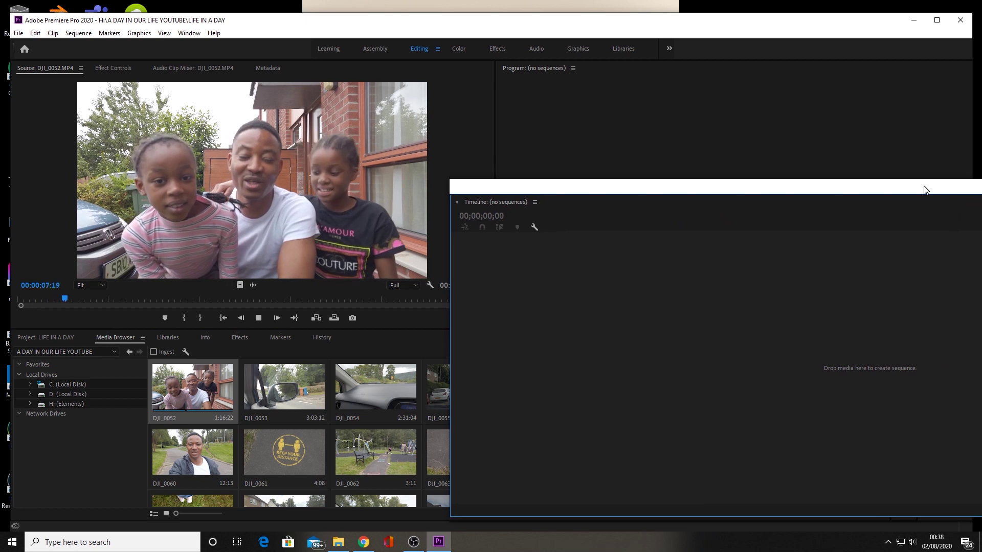
pyautogui.moveTo(923, 189); pyautogui.dragTo(981, 174)
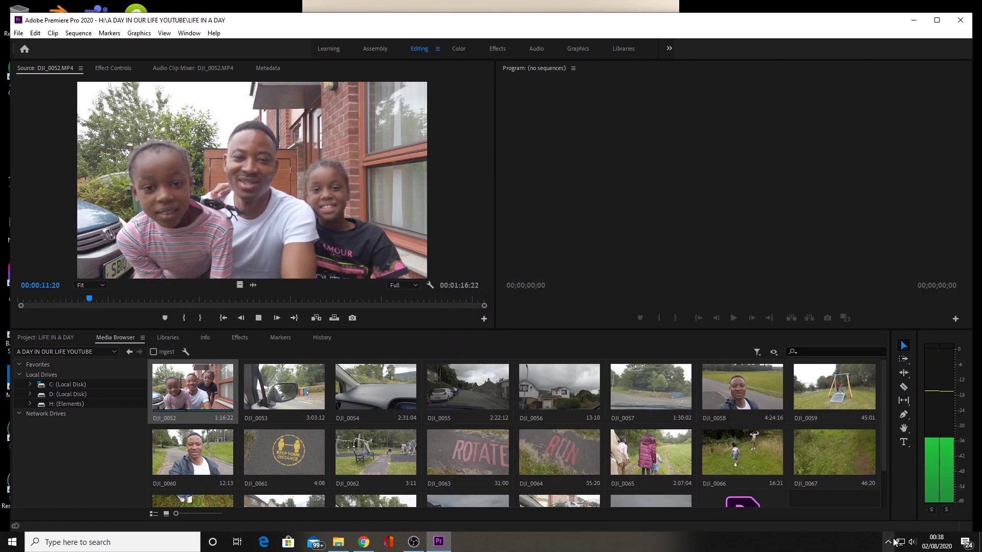
pyautogui.click(912, 542)
pyautogui.moveTo(981, 174)
pyautogui.mouseDown()
pyautogui.moveTo(582, 174)
pyautogui.moveTo(981, 174)
pyautogui.mouseUp()
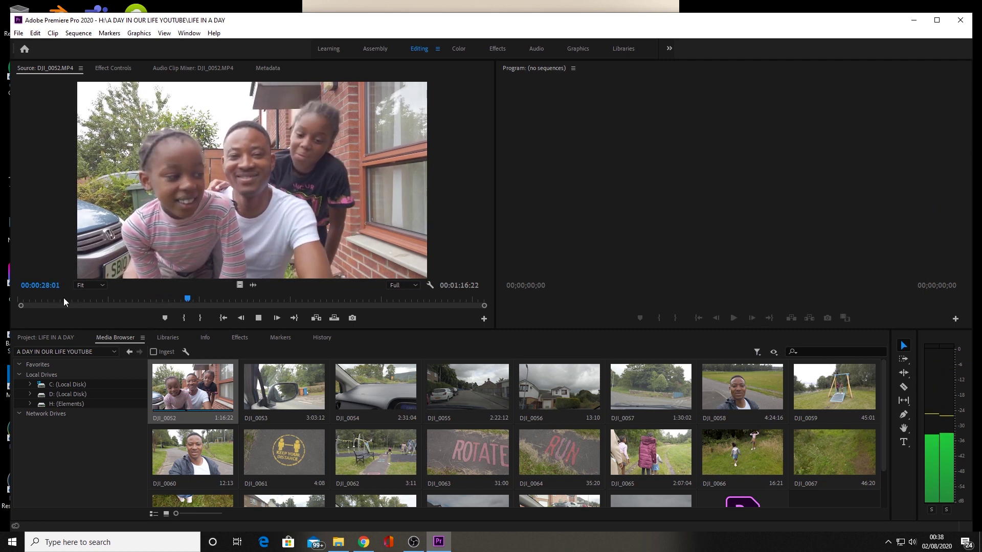
pyautogui.moveTo(38, 298); pyautogui.dragTo(32, 301)
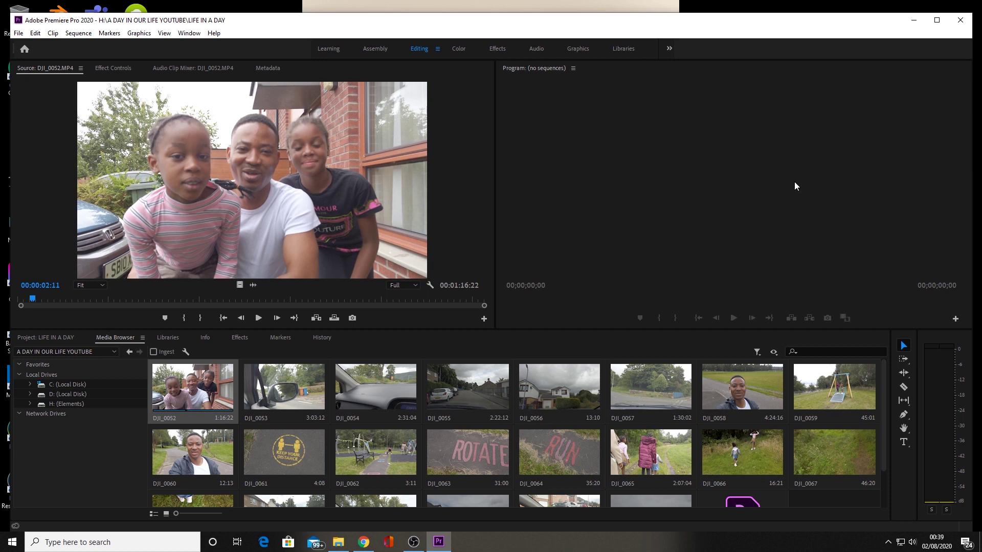
# - Bring the Timeline window into view and put it back, and replay DJI_0052 from about 00:00:01:06
pyautogui.moveTo(981, 204); pyautogui.dragTo(471, 180)
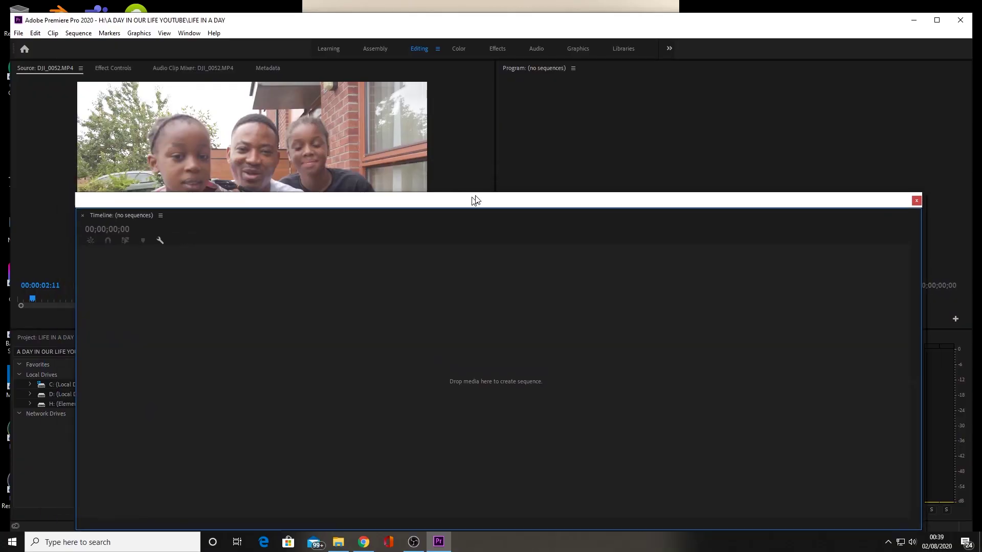
pyautogui.moveTo(474, 200); pyautogui.dragTo(972, 174)
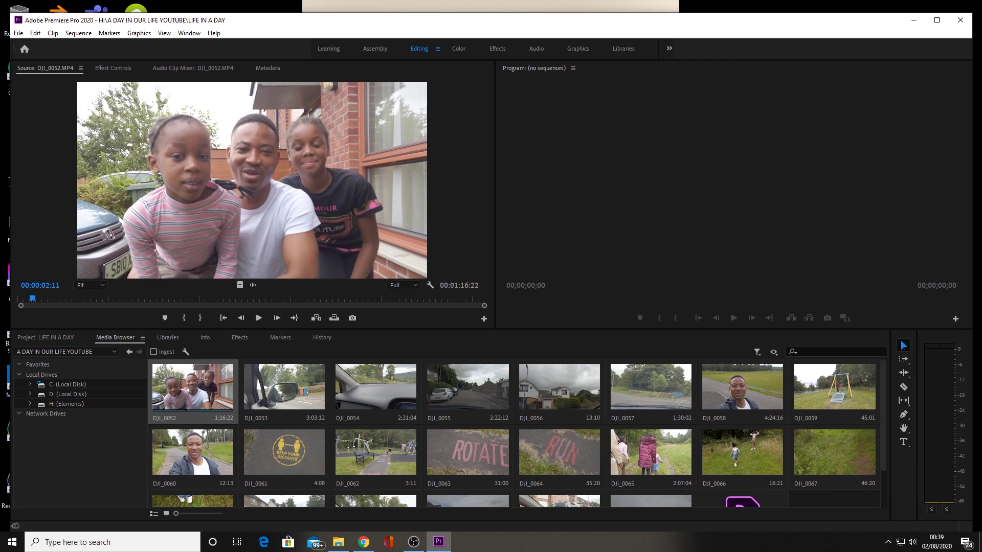
pyautogui.moveTo(37, 301); pyautogui.dragTo(31, 300)
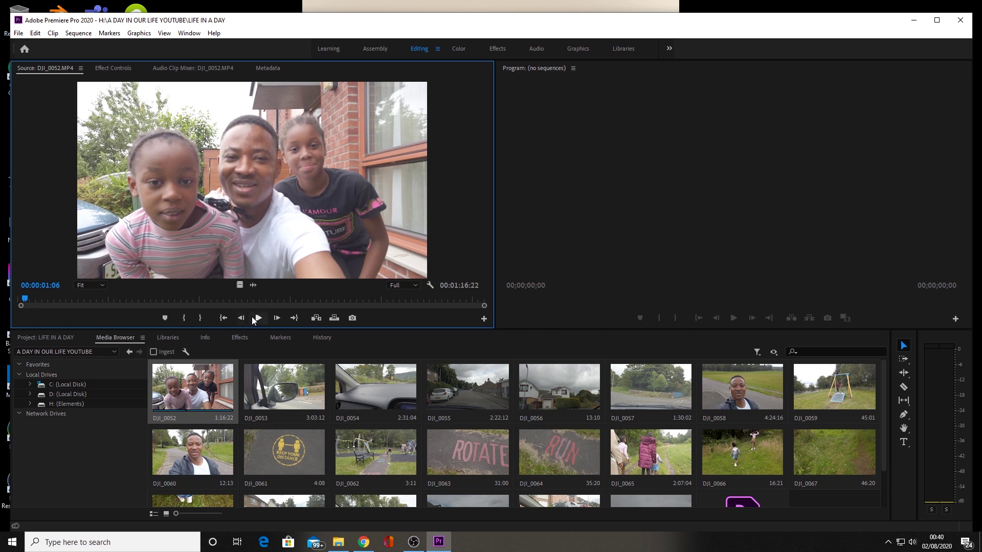
pyautogui.click(259, 318)
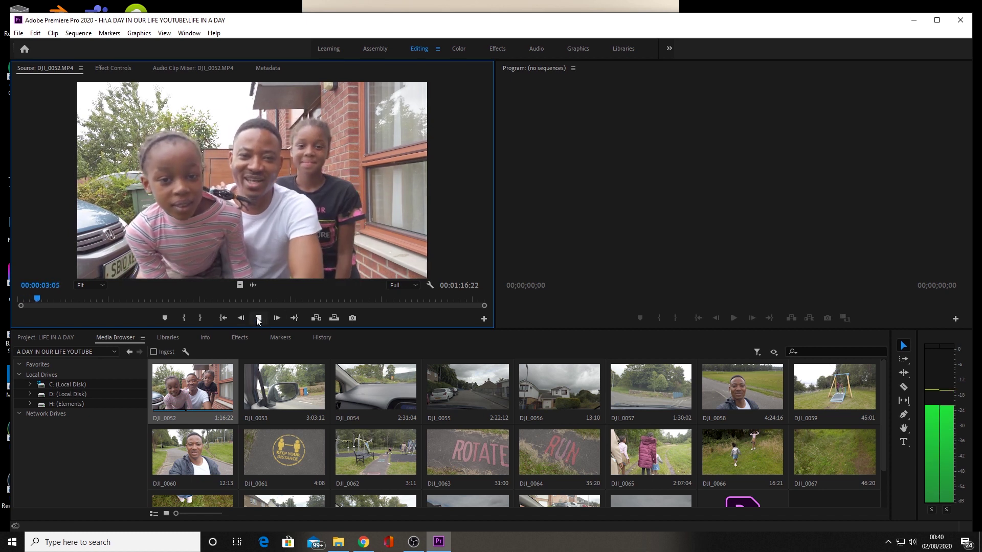
# - Review the opening of DJI_0052 in the Source monitor up to about 00:00:07:04 and step back to about 00:00:02:12
pyautogui.click(258, 319)
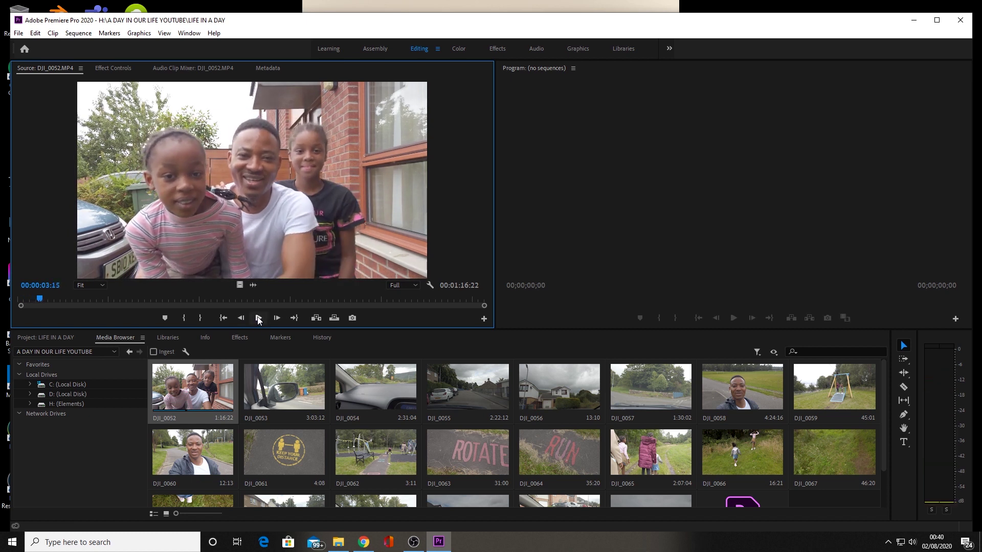
pyautogui.click(259, 318)
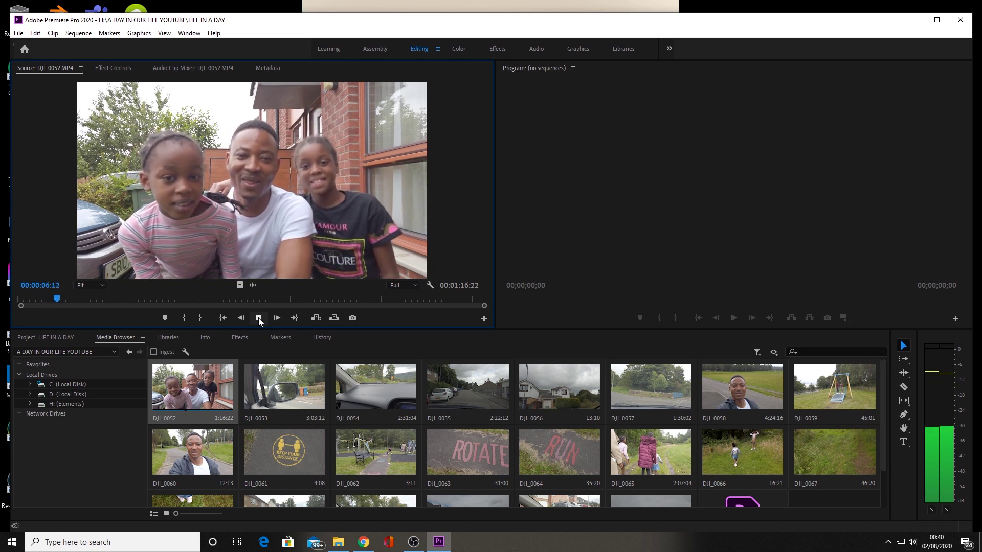
pyautogui.click(259, 317)
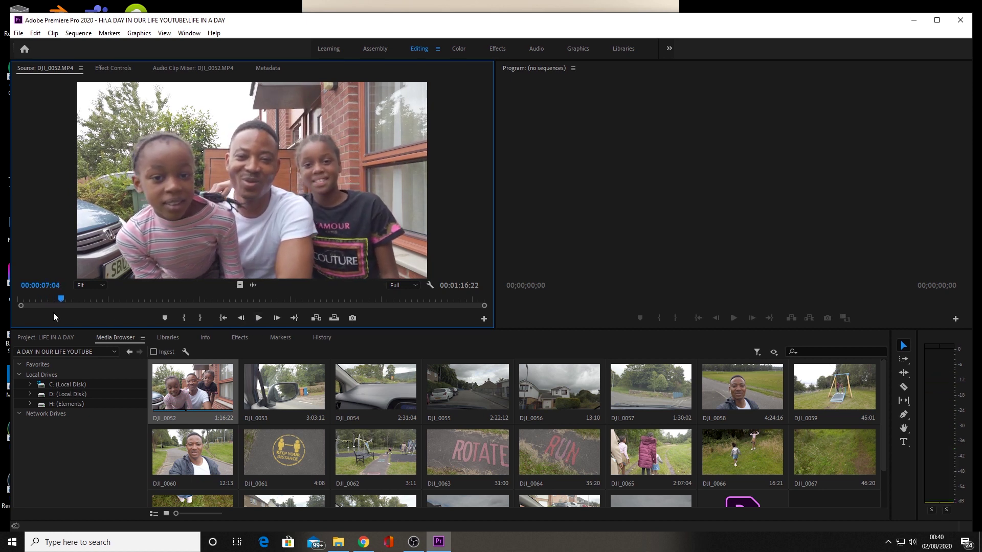
pyautogui.moveTo(50, 300); pyautogui.dragTo(42, 302)
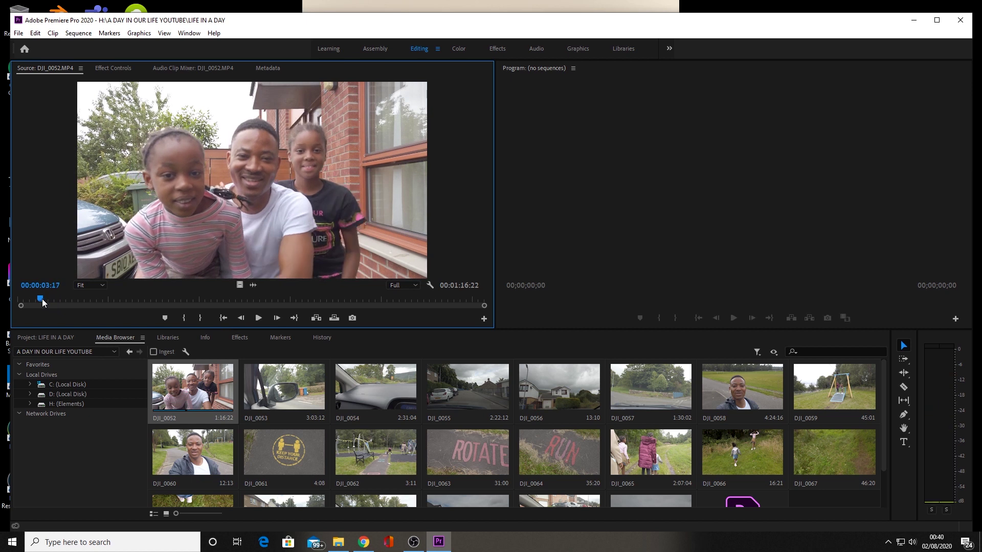
pyautogui.hotkey('shift', 'Left')
pyautogui.hotkey('shift', 'Left')
pyautogui.hotkey('shift', 'Left')
pyautogui.hotkey('shift', 'Left')
pyautogui.hotkey('shift', 'Left')
pyautogui.hotkey('shift', 'Left')
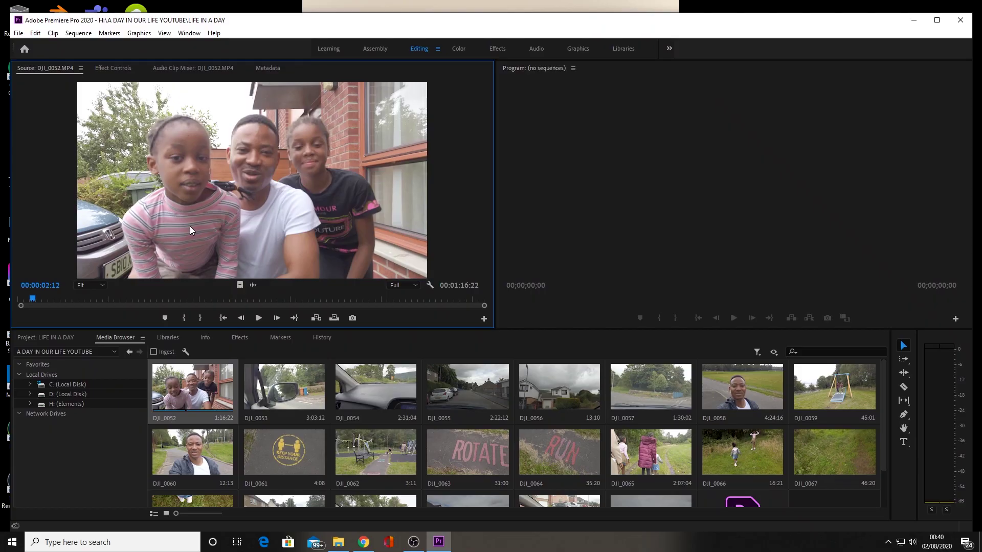
# - Replay the start of DJI_0052 and mark its In point at 00:00:02:07
pyautogui.moveTo(34, 302); pyautogui.dragTo(27, 303)
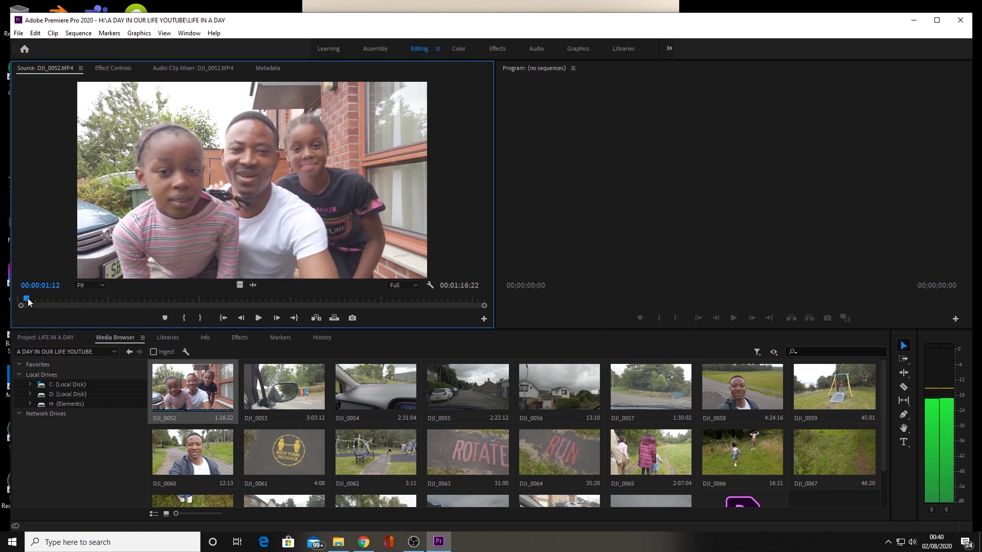
pyautogui.moveTo(29, 297); pyautogui.dragTo(25, 302)
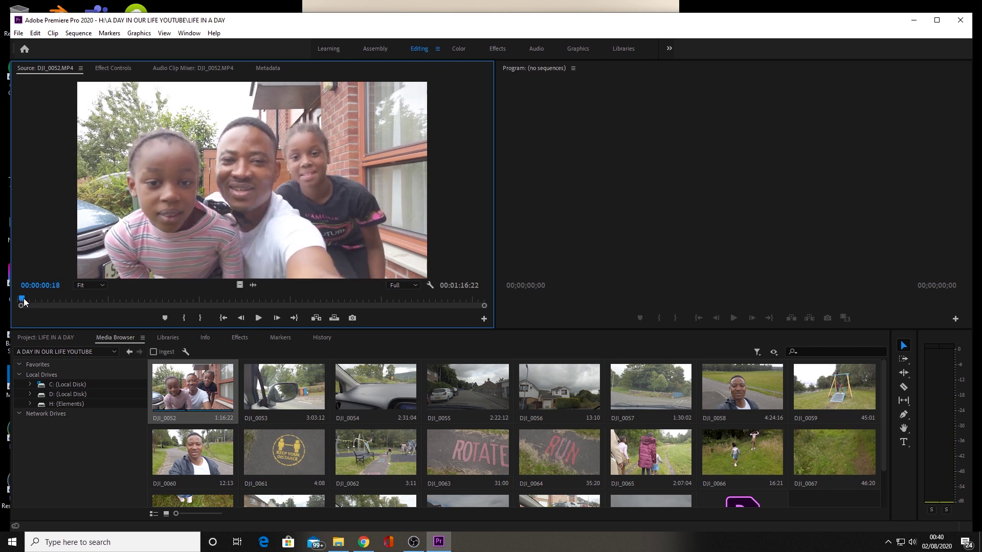
pyautogui.press('space')
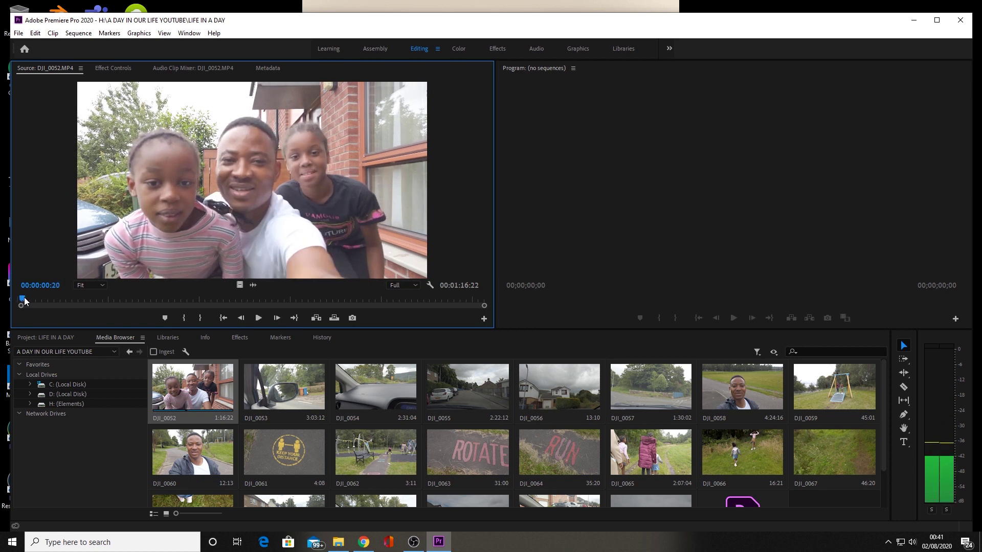
pyautogui.press('space')
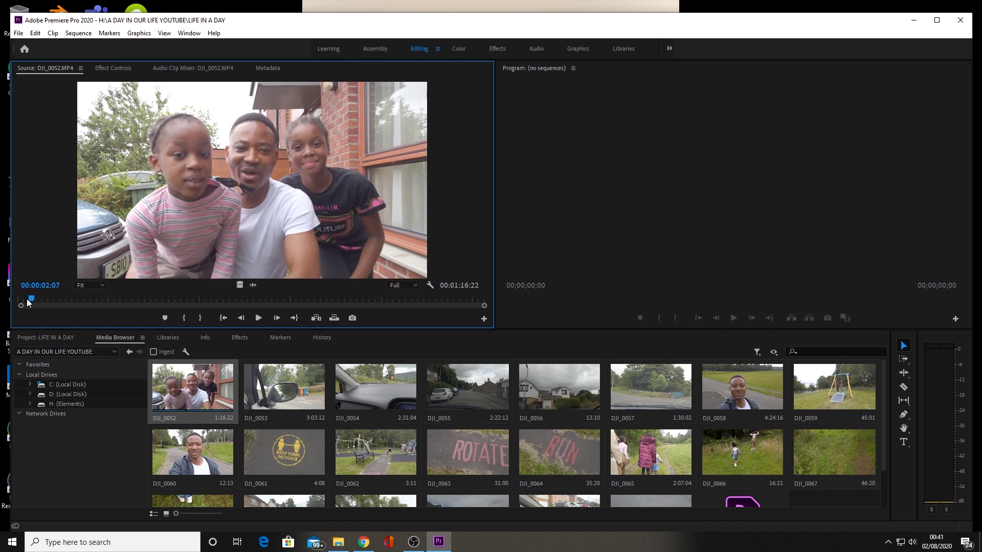
pyautogui.press('i')
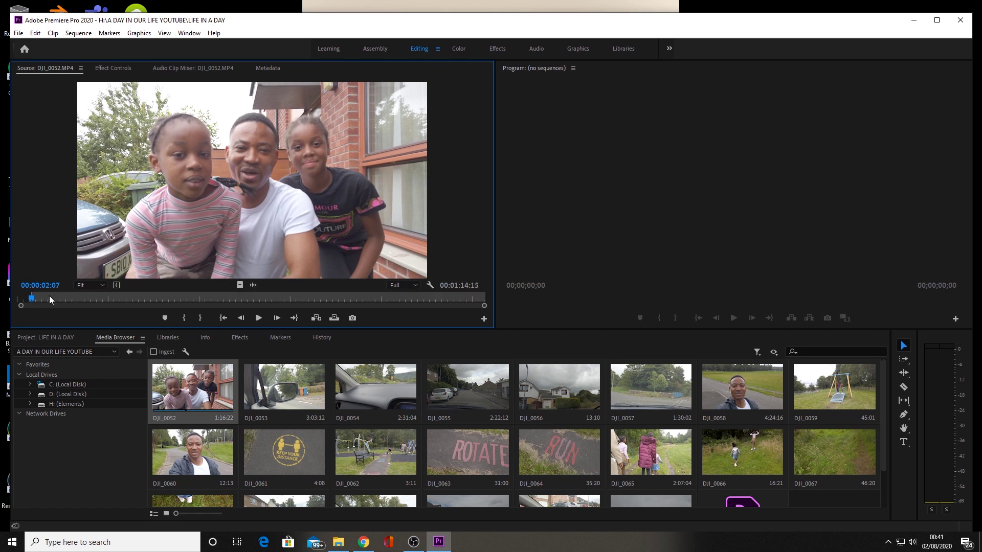
# - Play DJI_0052 from the In point and mark its Out point at 00:00:45:20
pyautogui.moveTo(31, 298); pyautogui.dragTo(32, 299)
pyautogui.press('space')
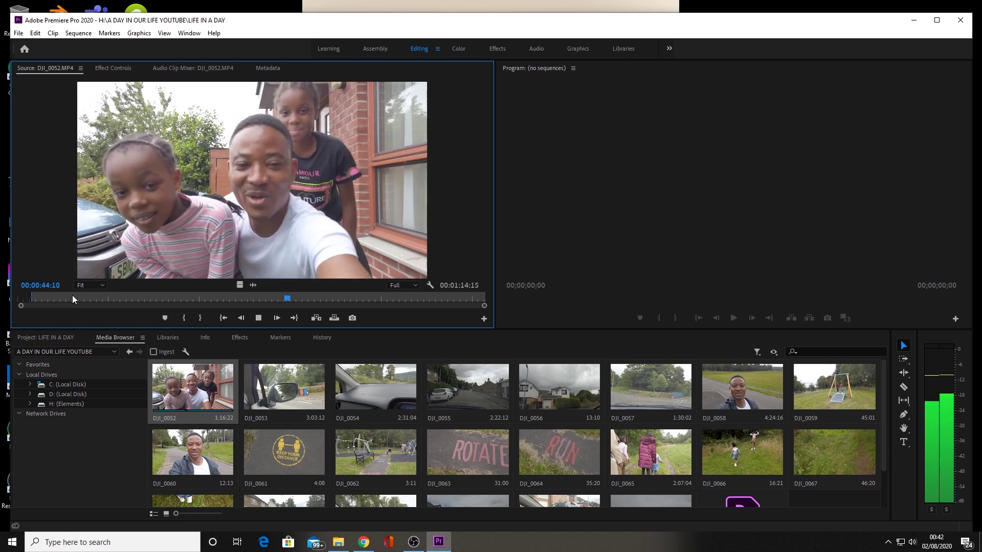
pyautogui.press('space')
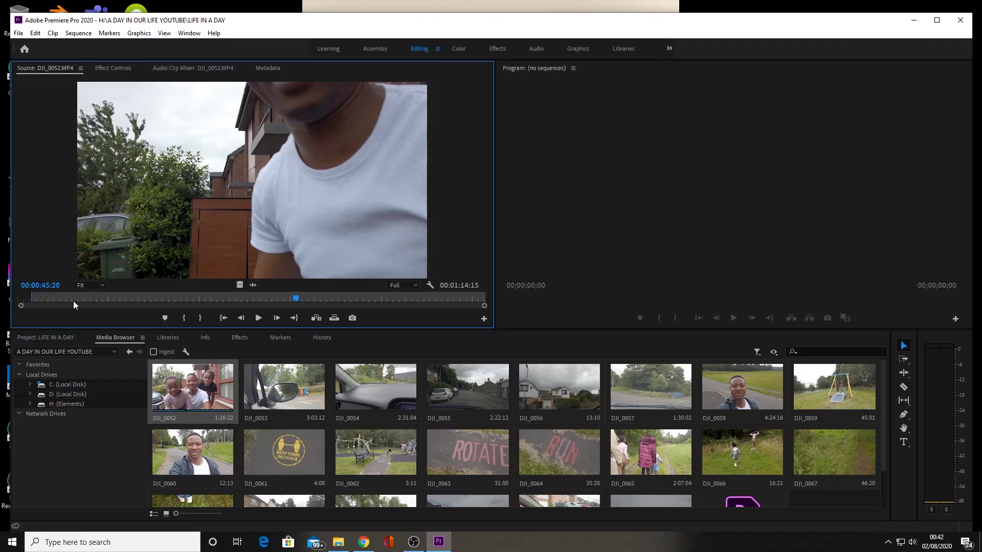
pyautogui.press('o')
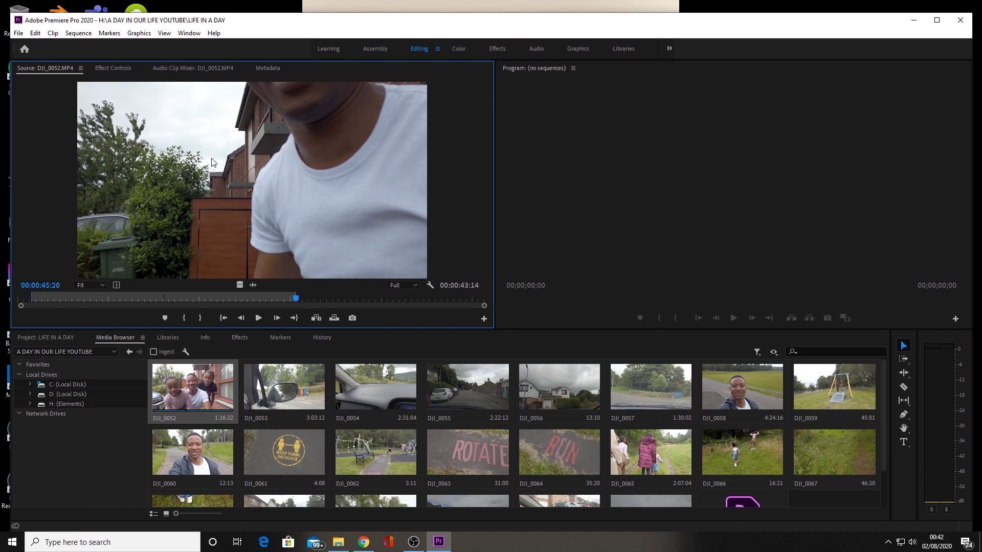
# - Create a sequence from the marked DJI_0052 range and place the clip at the start of V1 and A1
pyautogui.moveTo(213, 163); pyautogui.dragTo(955, 336)
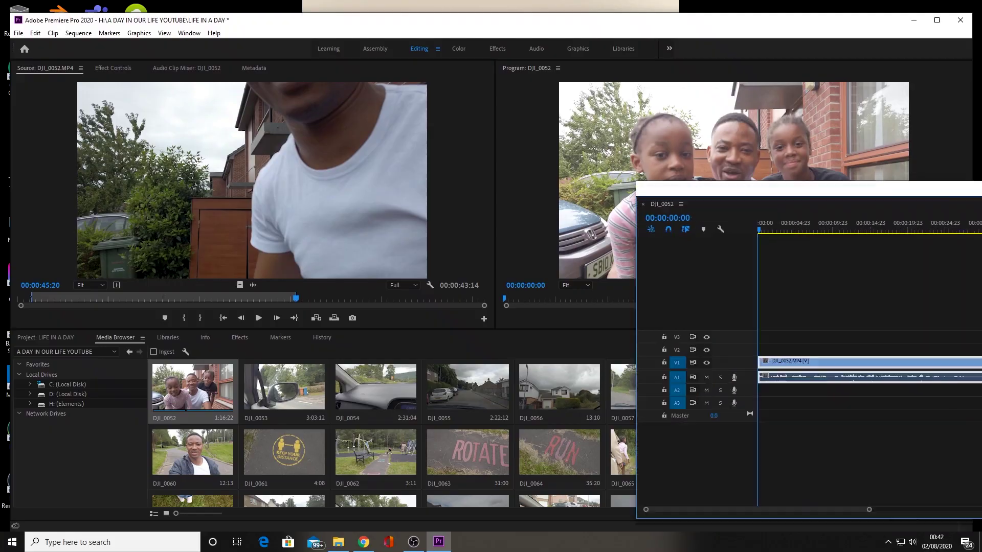
pyautogui.moveTo(962, 190); pyautogui.dragTo(619, 124)
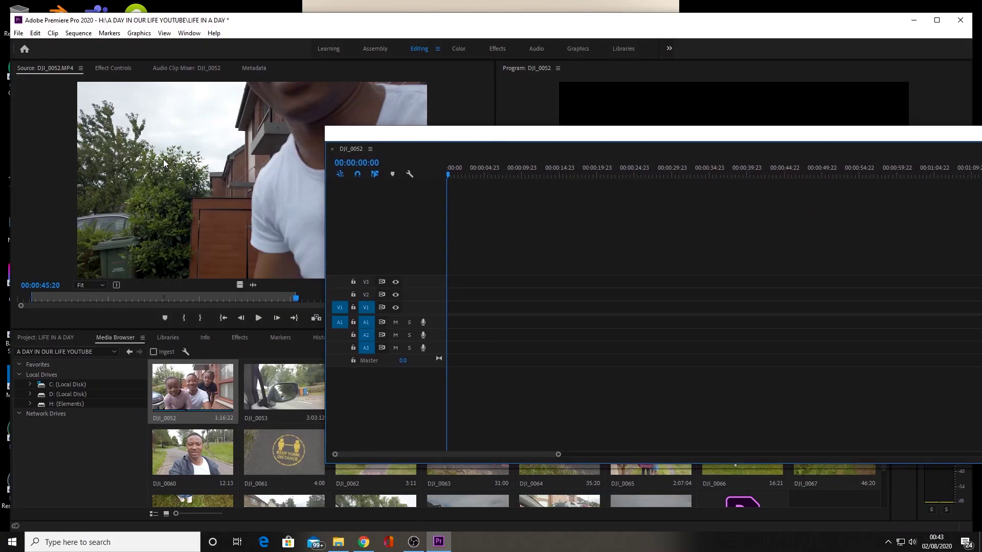
pyautogui.click(163, 159)
pyautogui.moveTo(263, 205); pyautogui.dragTo(446, 320)
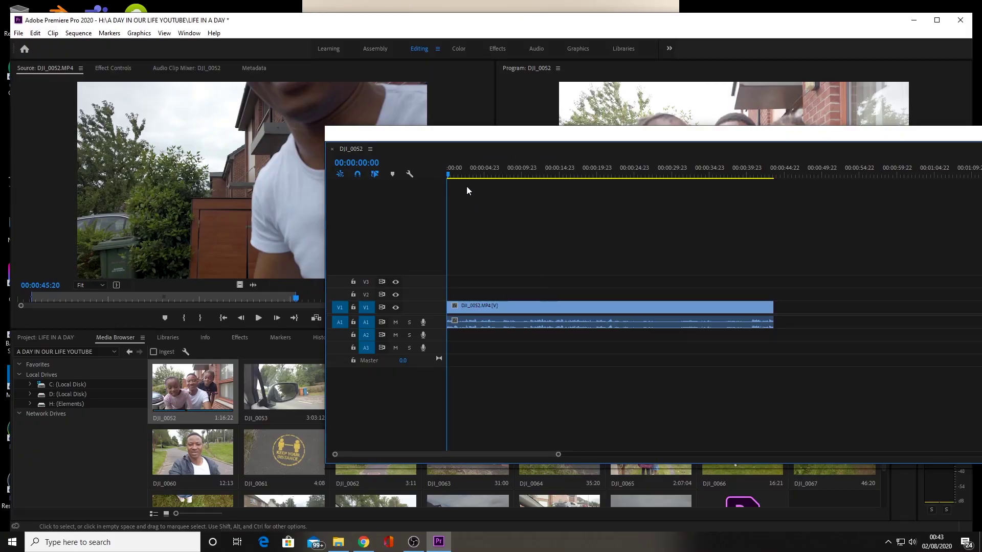
pyautogui.moveTo(555, 136); pyautogui.dragTo(981, 225)
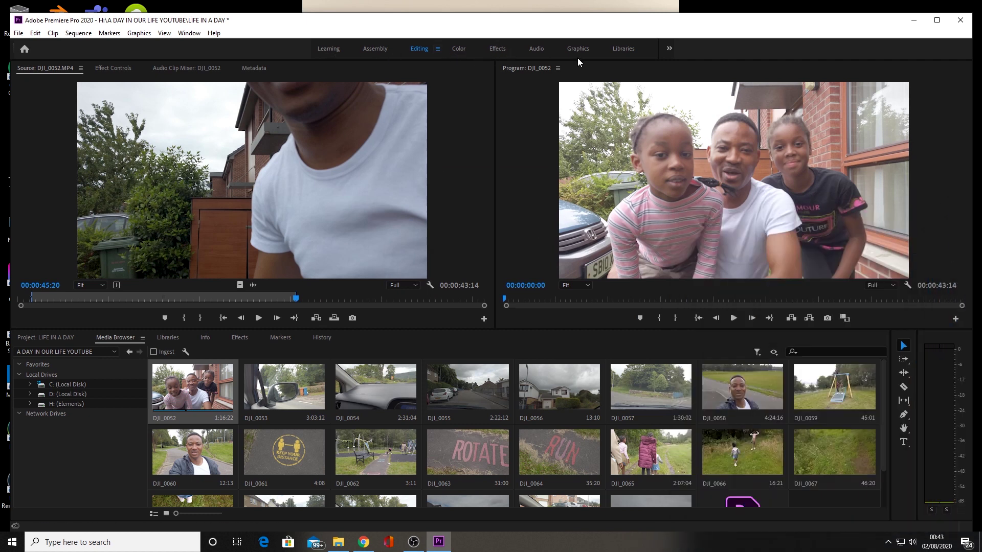
# - Reset the Editing workspace to its saved layout so the Timeline is docked again
pyautogui.click(180, 35)
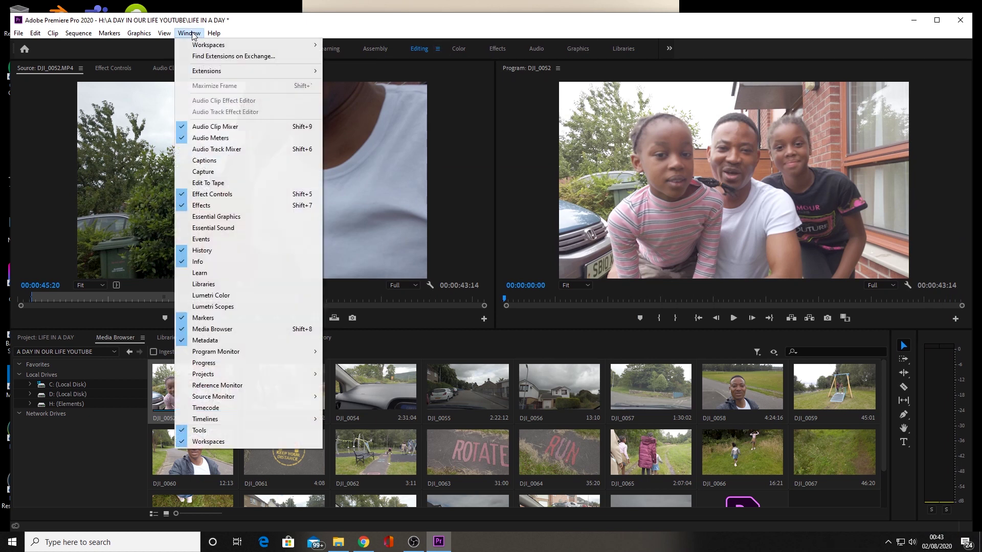
pyautogui.moveTo(172, 39)
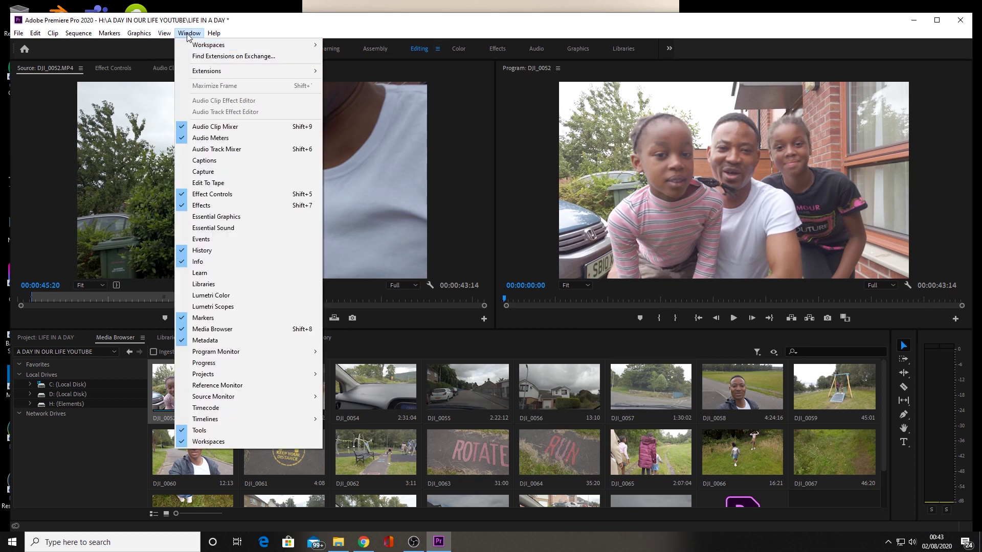
pyautogui.moveTo(310, 49)
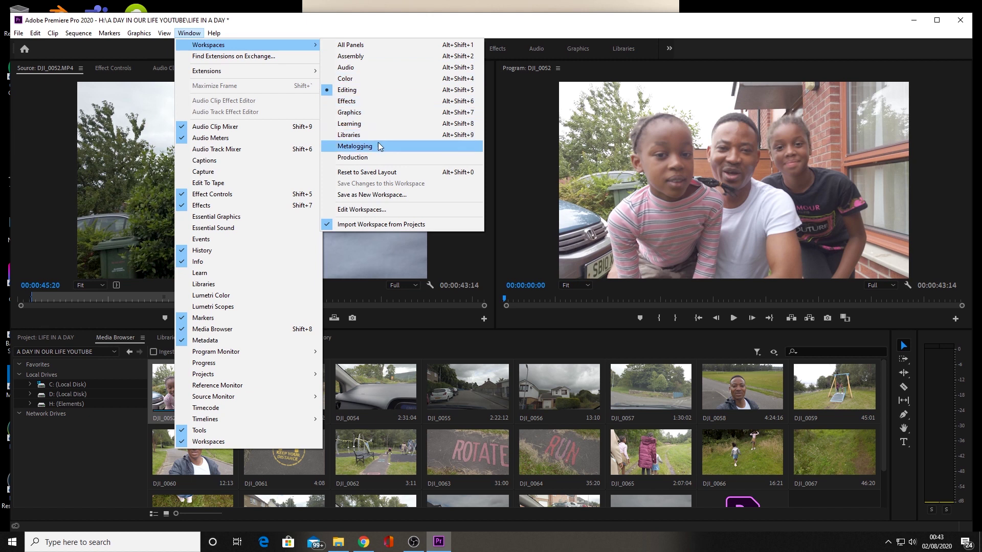
pyautogui.click(384, 174)
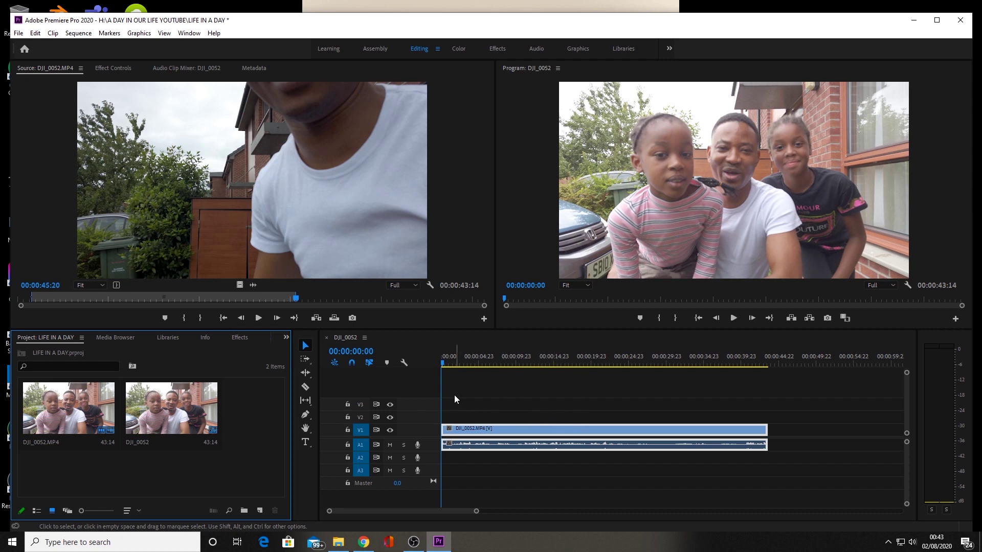
# - Play the first seconds of the DJI_0052 sequence and return the playhead to 00:00:00:00
pyautogui.click(443, 365)
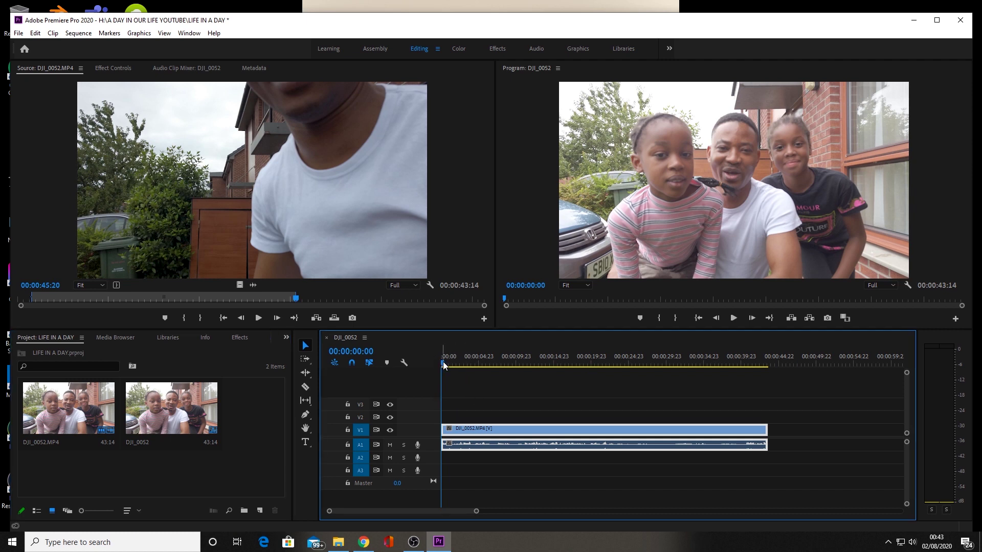
pyautogui.press('space')
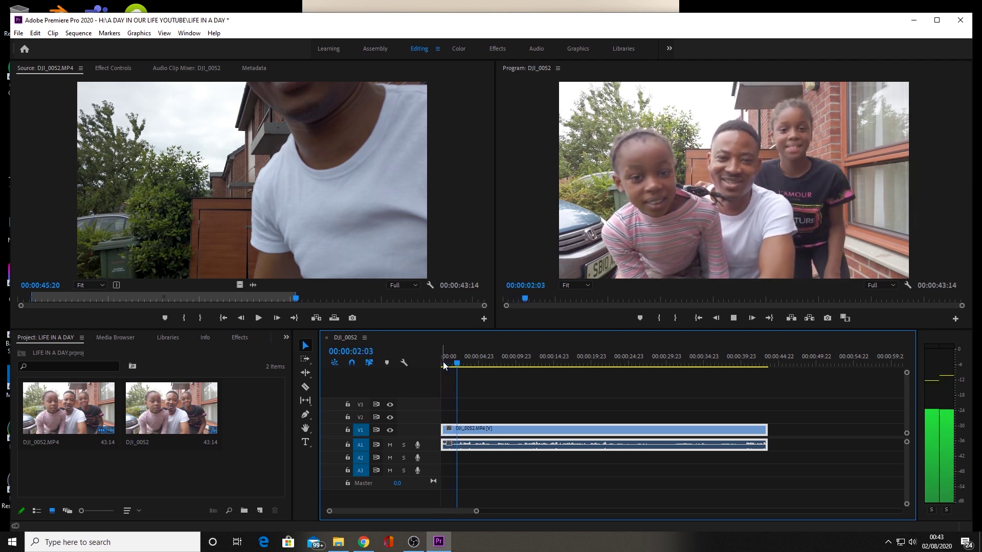
pyautogui.click(442, 362)
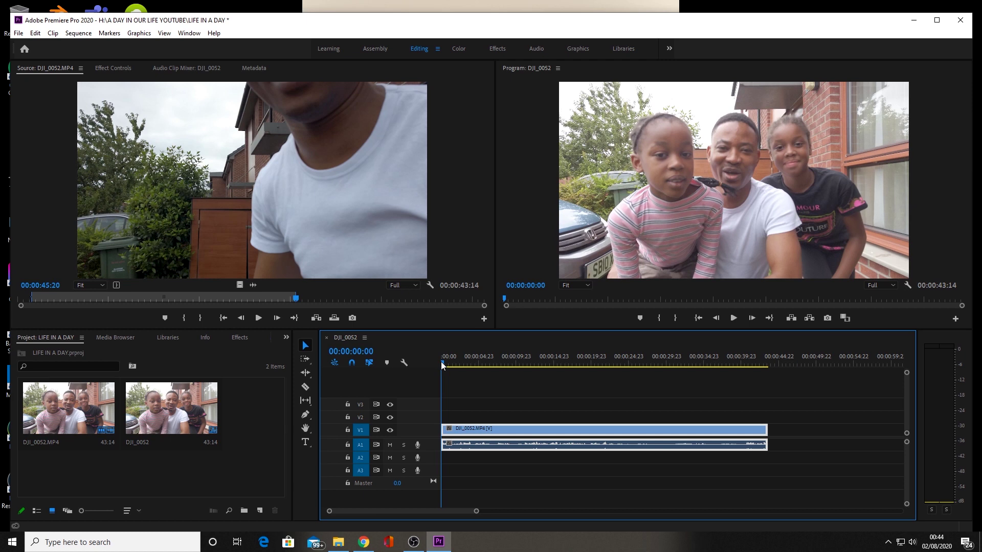
pyautogui.press('space')
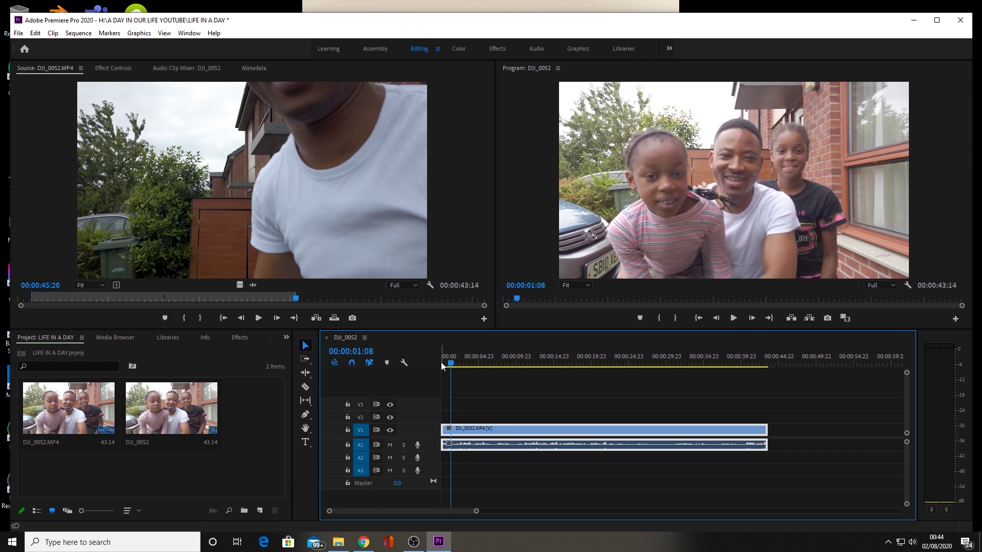
pyautogui.moveTo(451, 365); pyautogui.dragTo(437, 362)
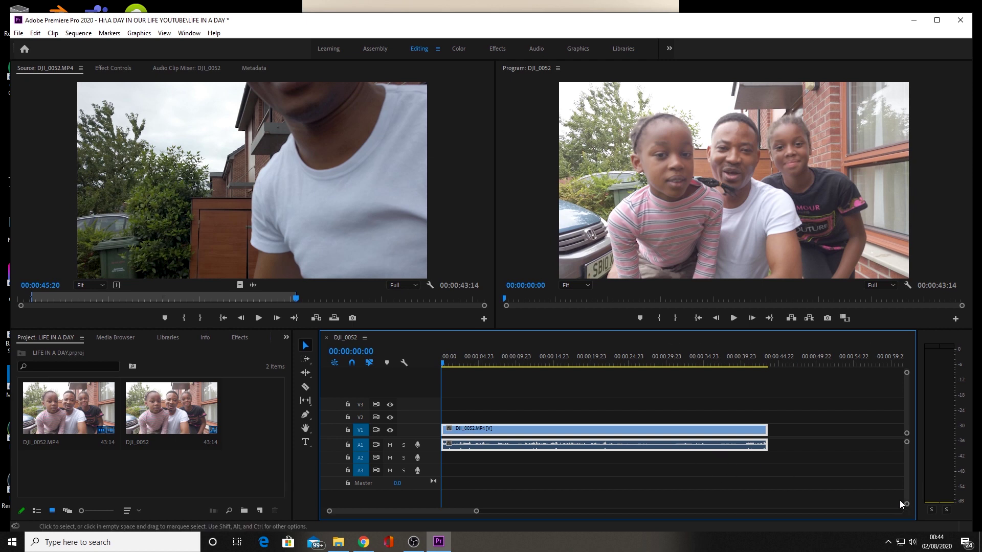
# - Increase the heights of the audio and video tracks and stretch the Timeline's time scale to about 25 seconds across
pyautogui.moveTo(908, 506); pyautogui.dragTo(907, 506)
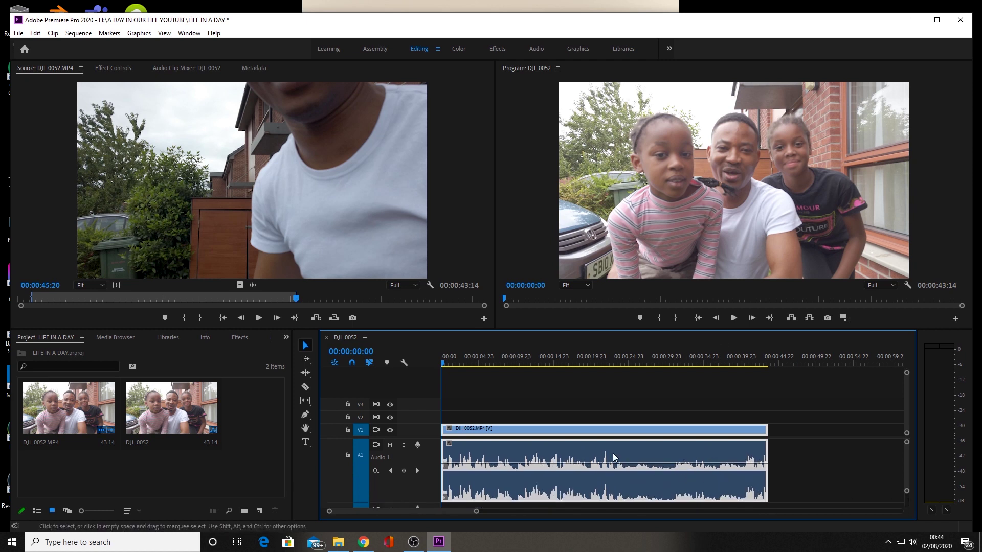
pyautogui.moveTo(907, 373); pyautogui.dragTo(906, 380)
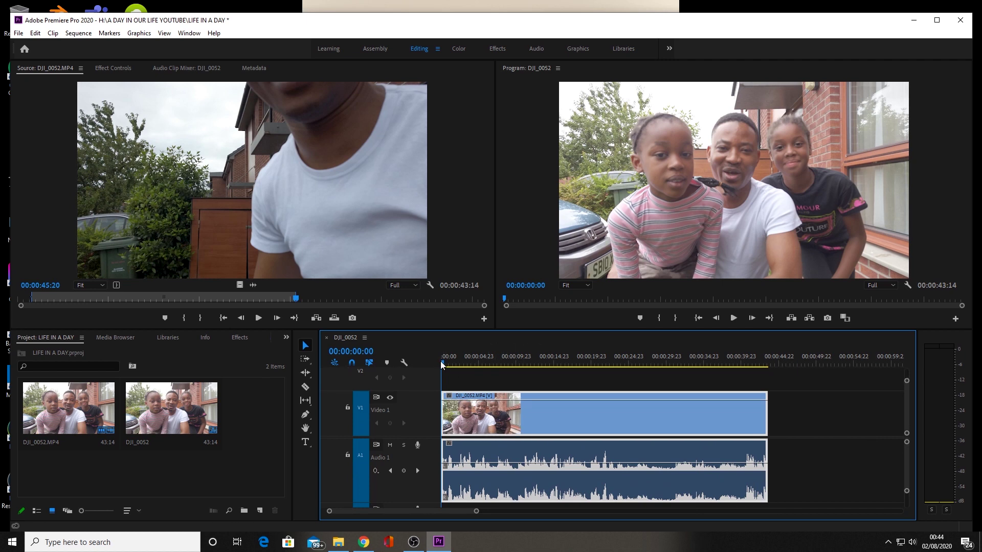
pyautogui.press('space')
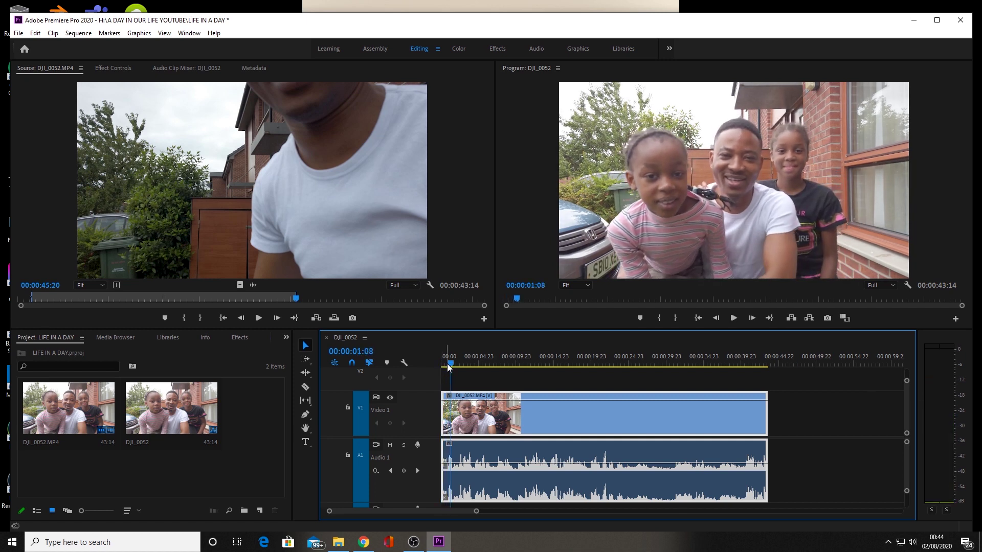
pyautogui.press('space')
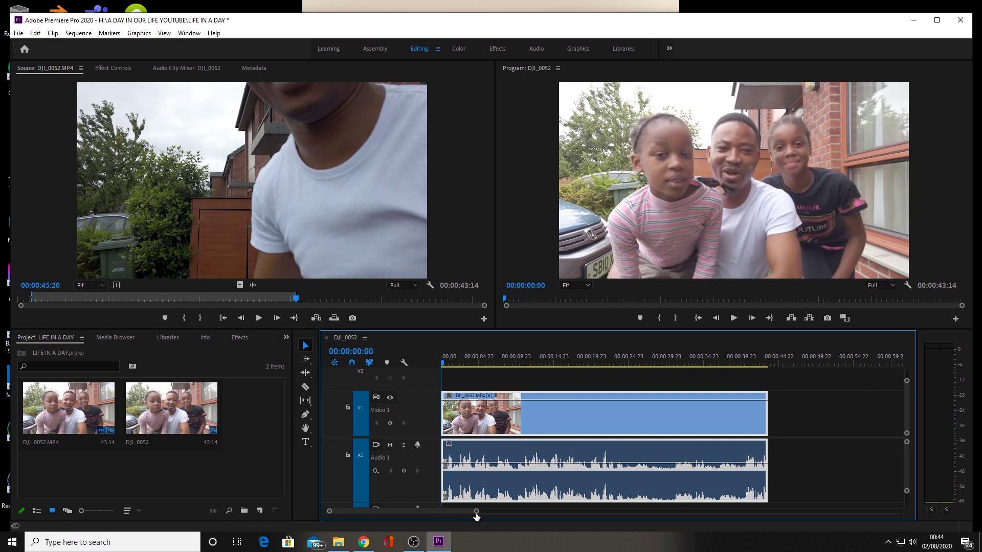
pyautogui.moveTo(476, 514); pyautogui.dragTo(448, 513)
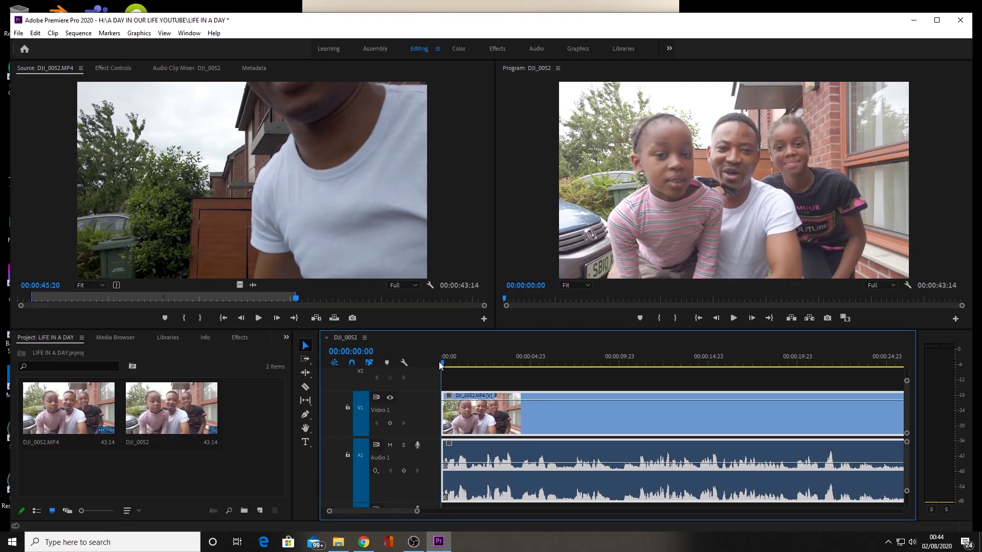
# - Find the cut point near the sequence start and split the DJI_0052 clip at 00:00:00:23 with the Razor tool
pyautogui.press('space')
pyautogui.press('space')
pyautogui.moveTo(450, 364); pyautogui.dragTo(434, 363)
pyautogui.press('space')
pyautogui.press('space')
pyautogui.moveTo(449, 363); pyautogui.dragTo(459, 364)
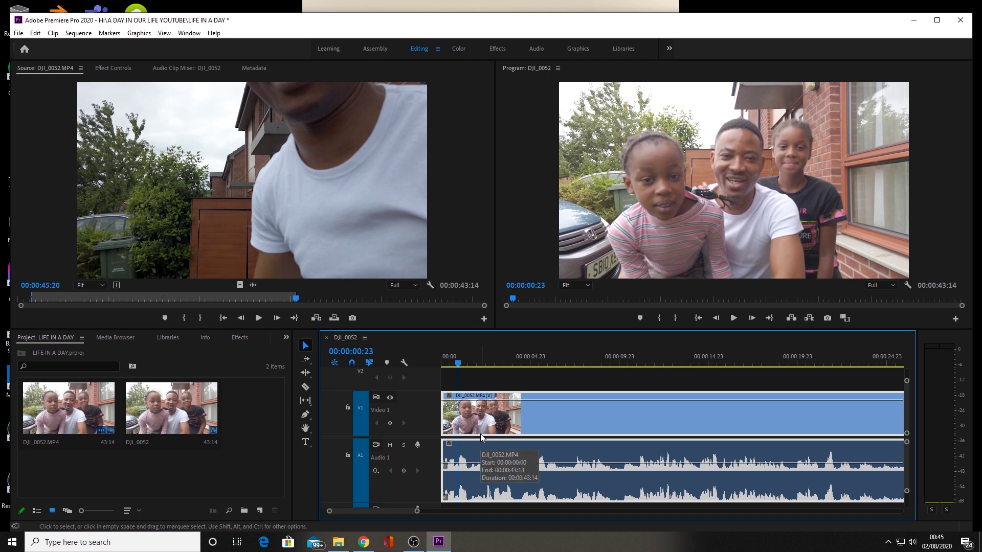
pyautogui.press('c')
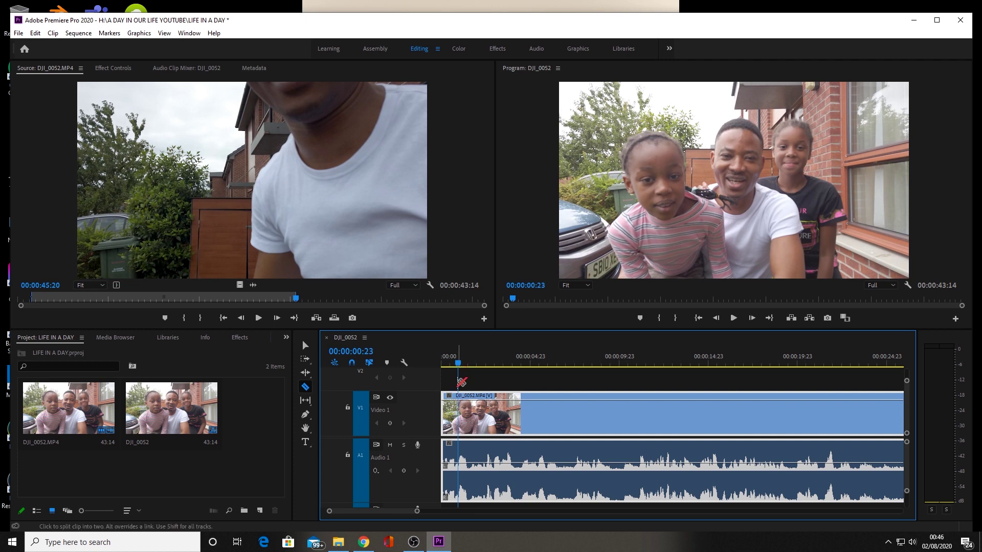
pyautogui.click(462, 423)
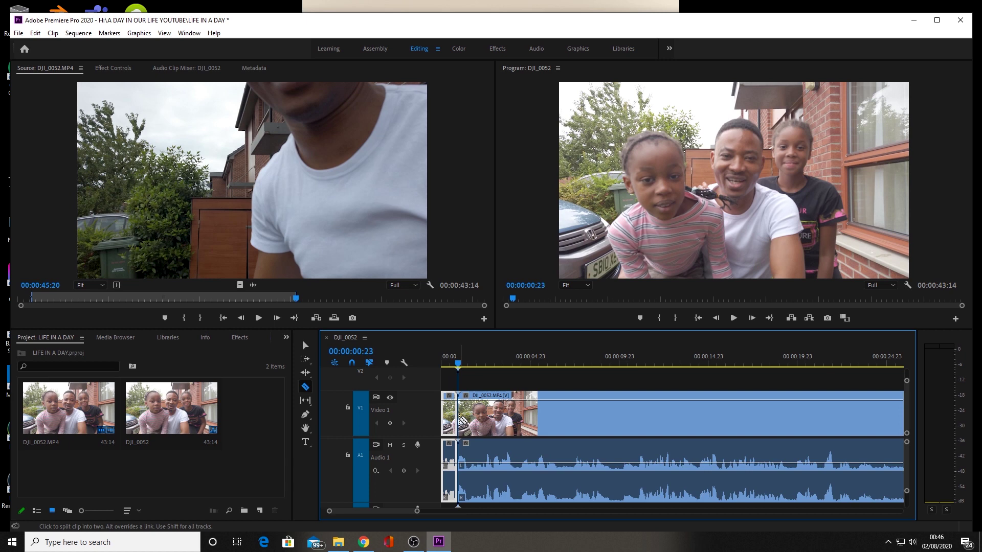
pyautogui.press('v')
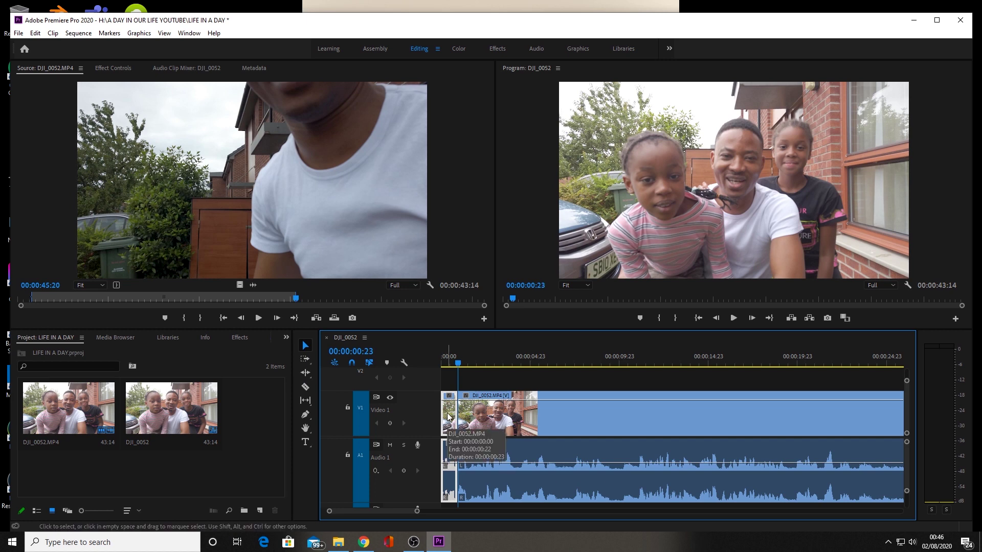
# - Delete the DJI_0052 fragment before 00:00:00:23, ripple delete the gap it leaves, and play the sequence from its start
pyautogui.click(448, 417)
pyautogui.press('Delete')
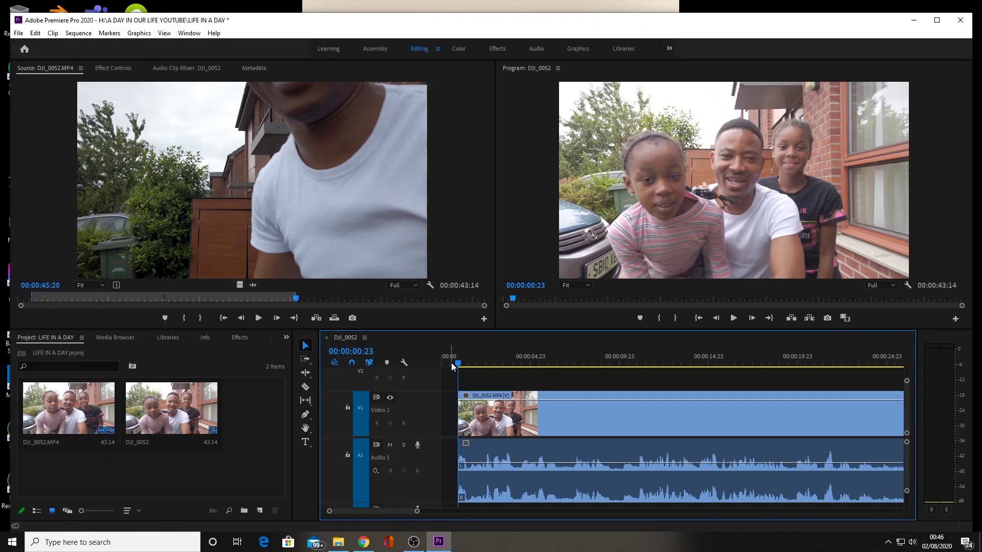
pyautogui.rightClick(447, 407)
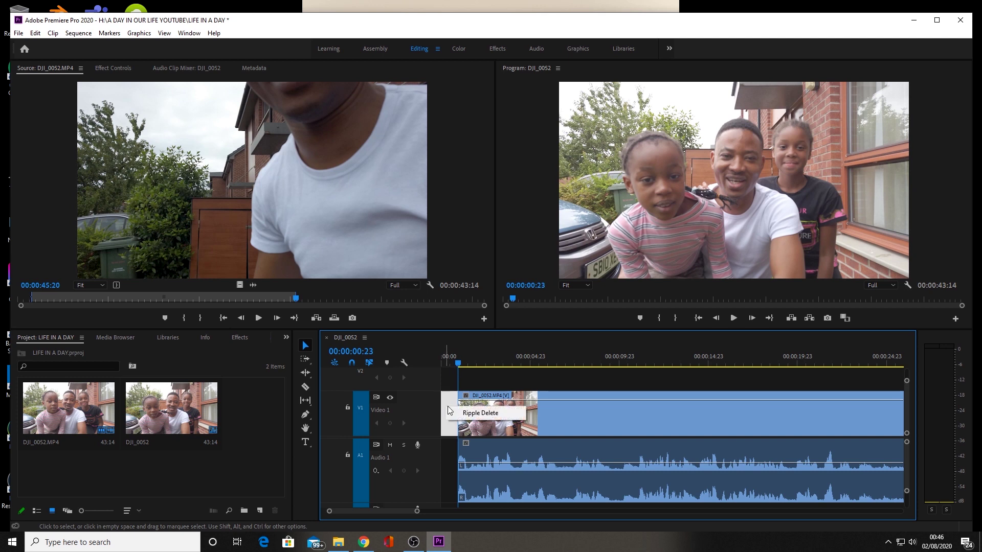
pyautogui.click(448, 411)
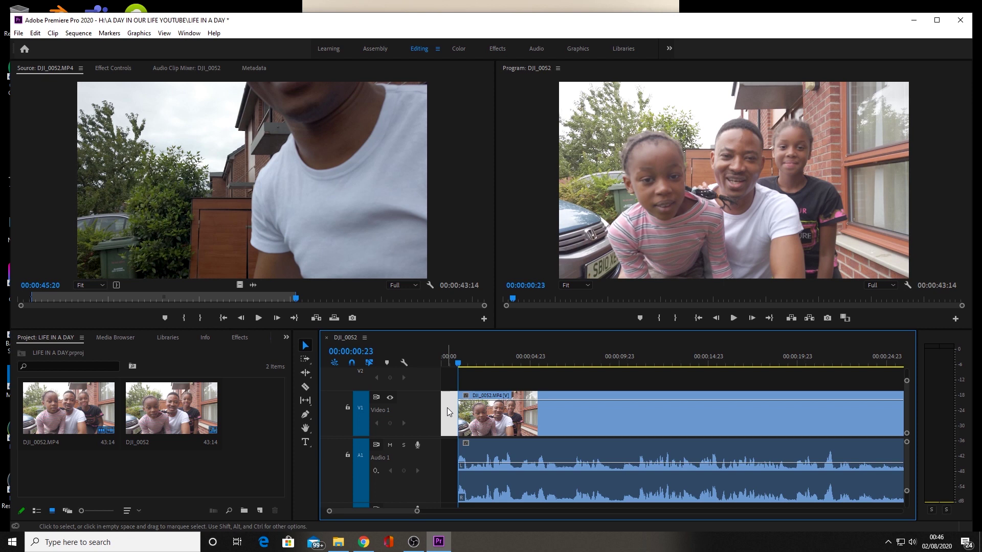
pyautogui.rightClick(447, 408)
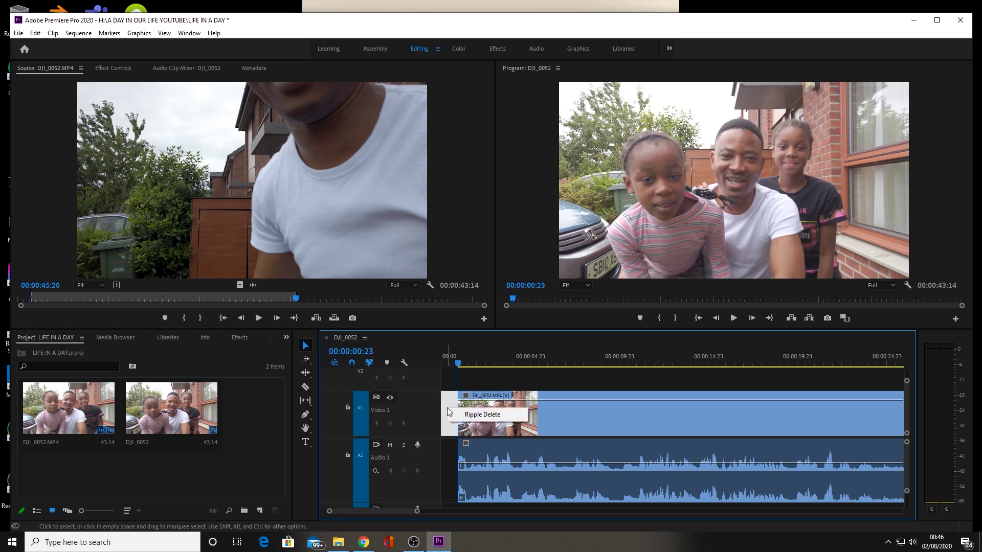
pyautogui.click(484, 415)
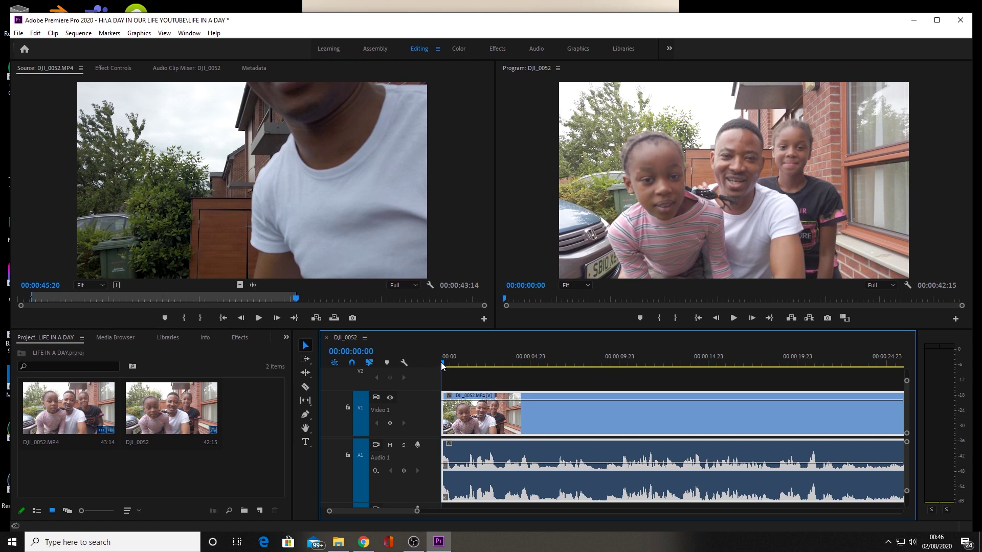
pyautogui.press('space')
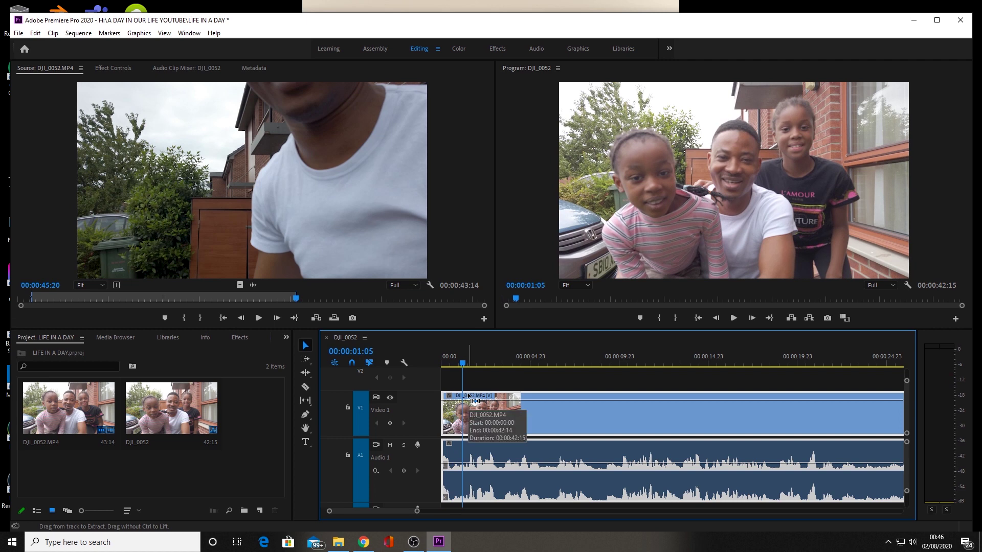
# - Undo the opening trim and split the DJI_0052 clip at 00:00:00:17 with the Razor tool instead
pyautogui.moveTo(469, 398); pyautogui.dragTo(471, 398)
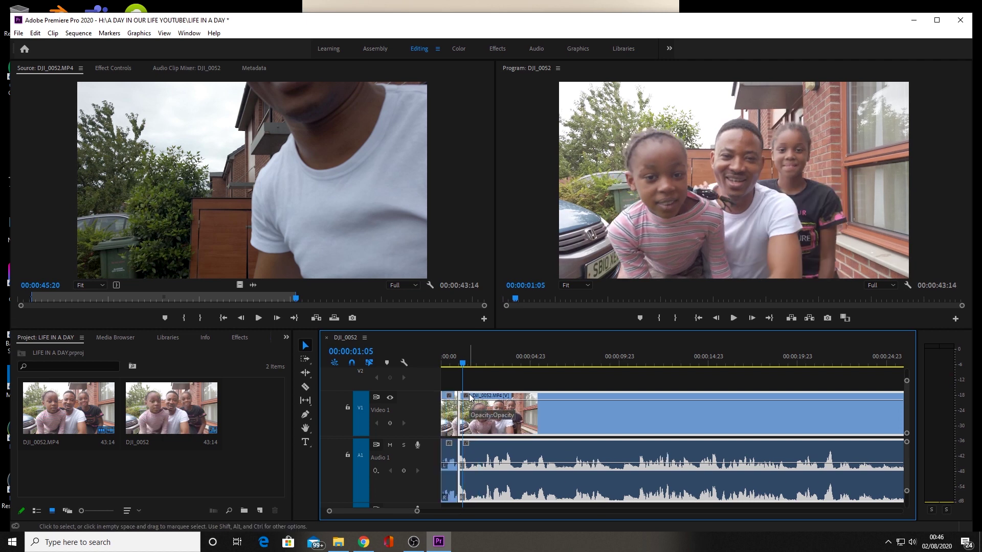
pyautogui.click(443, 366)
pyautogui.moveTo(443, 365); pyautogui.dragTo(456, 367)
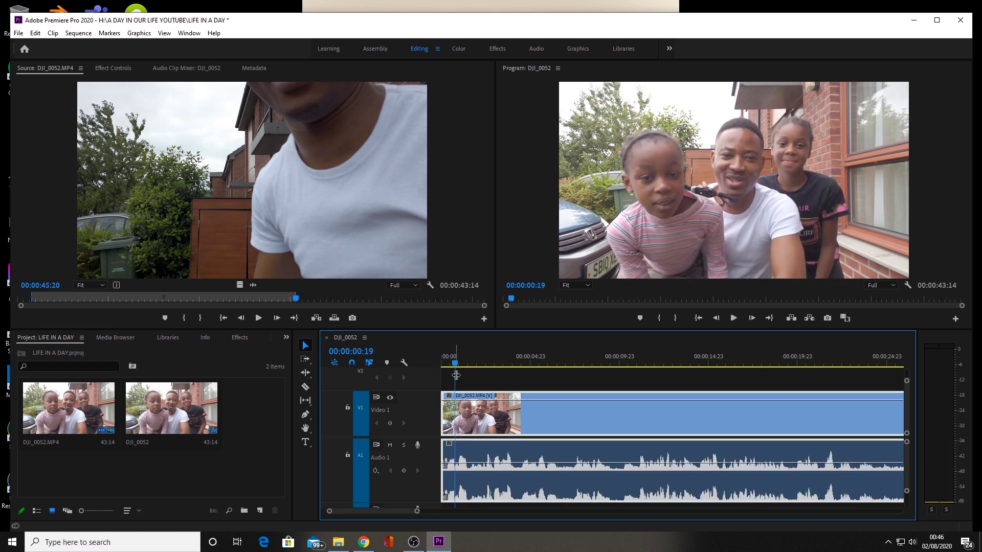
pyautogui.press('Left')
pyautogui.press('c')
pyautogui.click(458, 402)
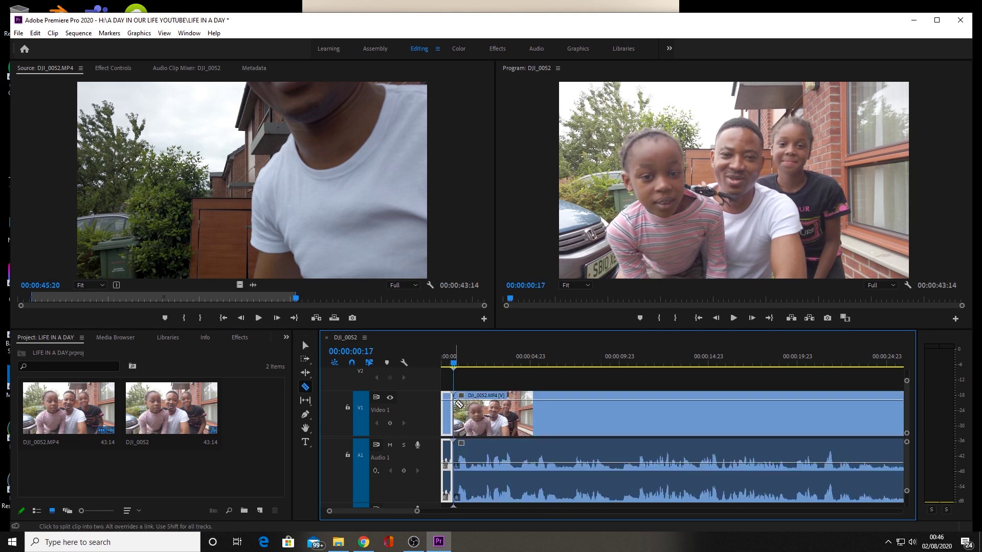
# - Delete the opening fragment before 00:00:00:17 and ripple delete the empty gap at the sequence start
pyautogui.press('v')
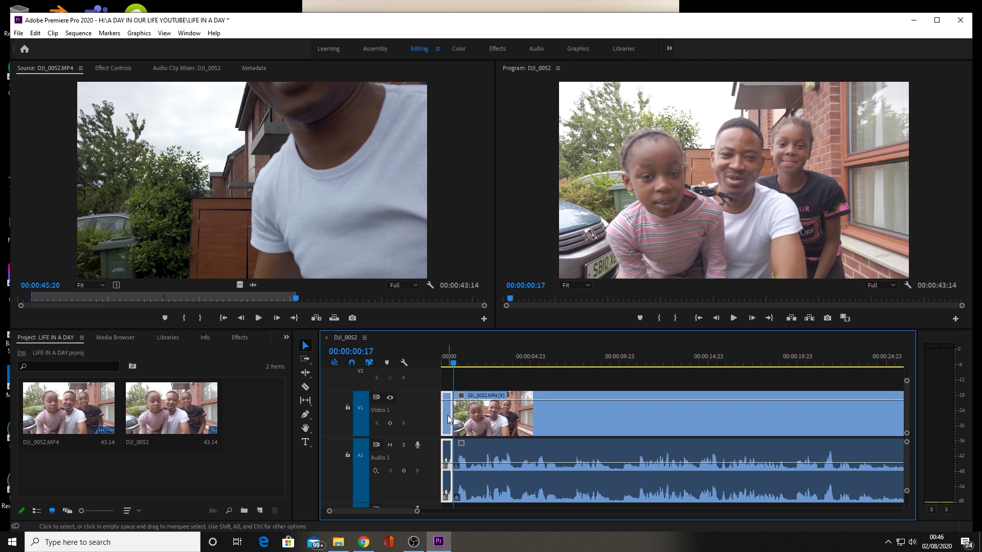
pyautogui.press('Delete')
pyautogui.rightClick(445, 412)
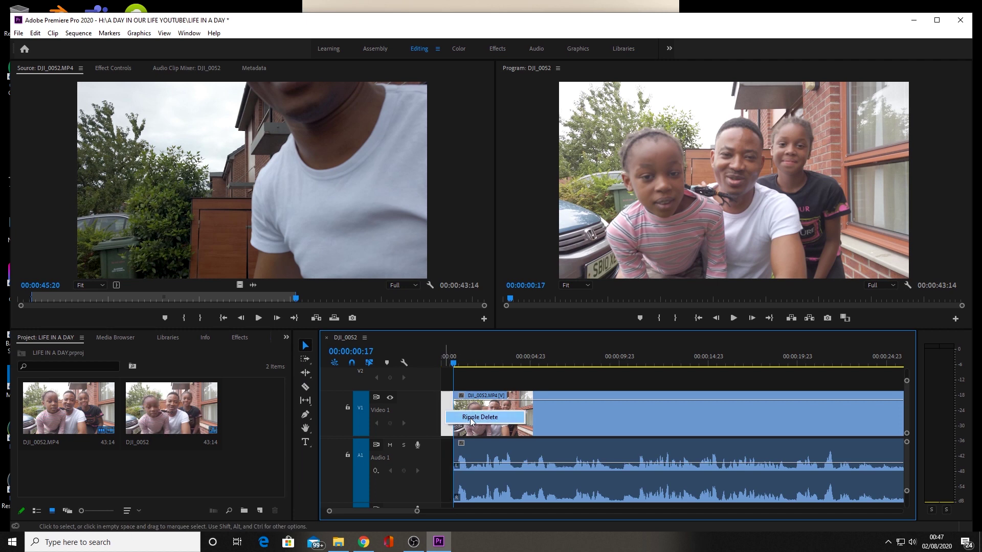
pyautogui.click(471, 418)
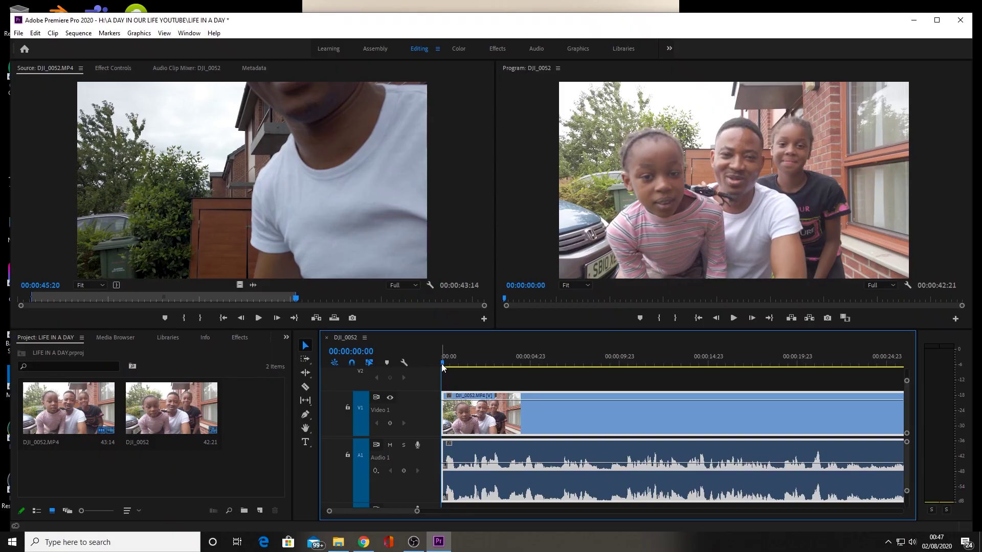
# - Play the trimmed sequence from the start, then replay it from 00:00:04:15 to look for a section to cut
pyautogui.press('space')
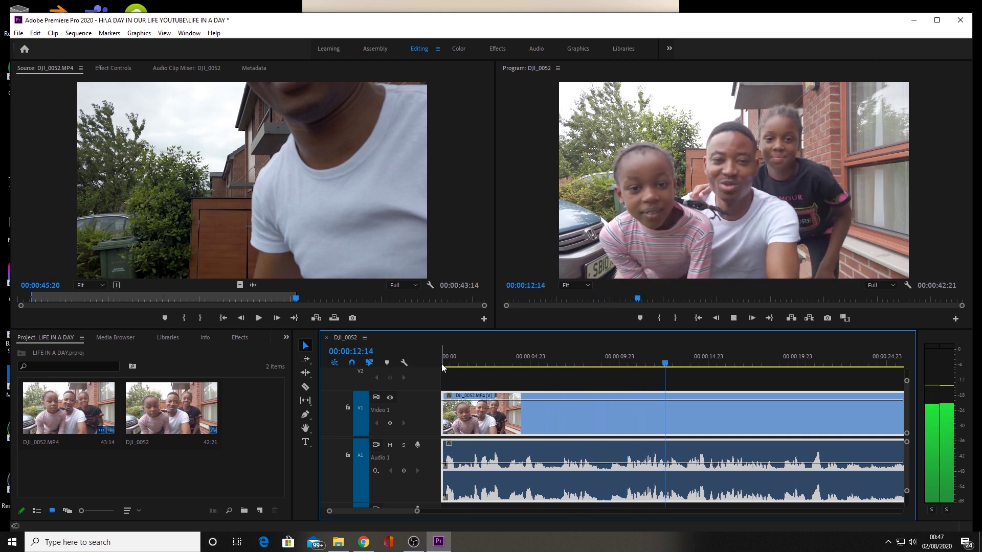
pyautogui.press('space')
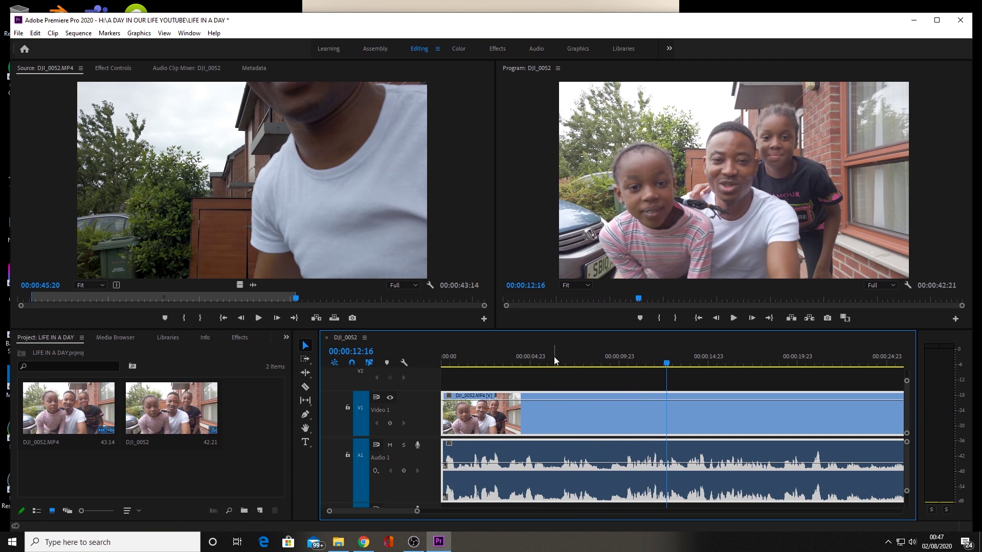
pyautogui.click(524, 362)
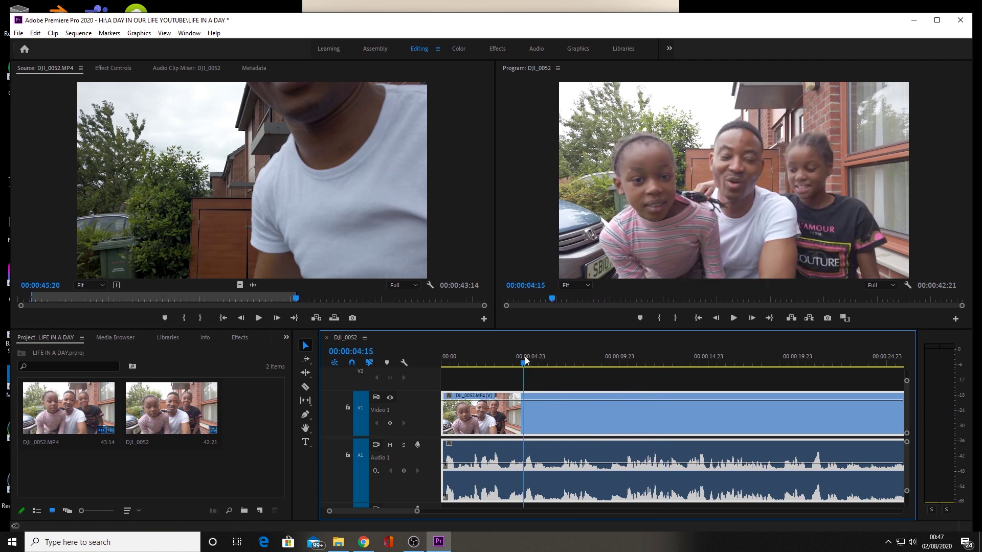
pyautogui.press('space')
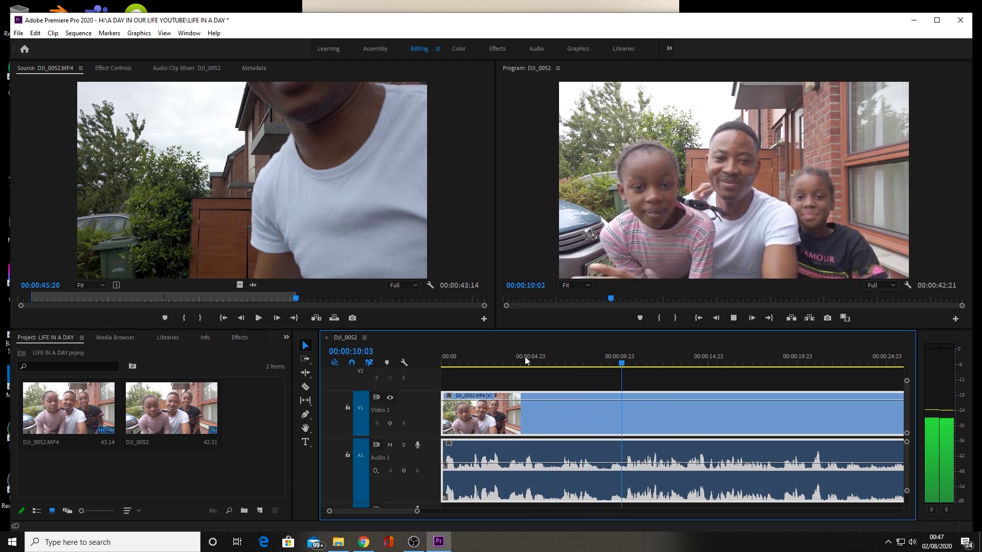
pyautogui.press('space')
# - Play from 00:00:07:04 to find the cut point and split the DJI_0052 clip at 00:00:08:23 with the Razor tool
pyautogui.click(569, 363)
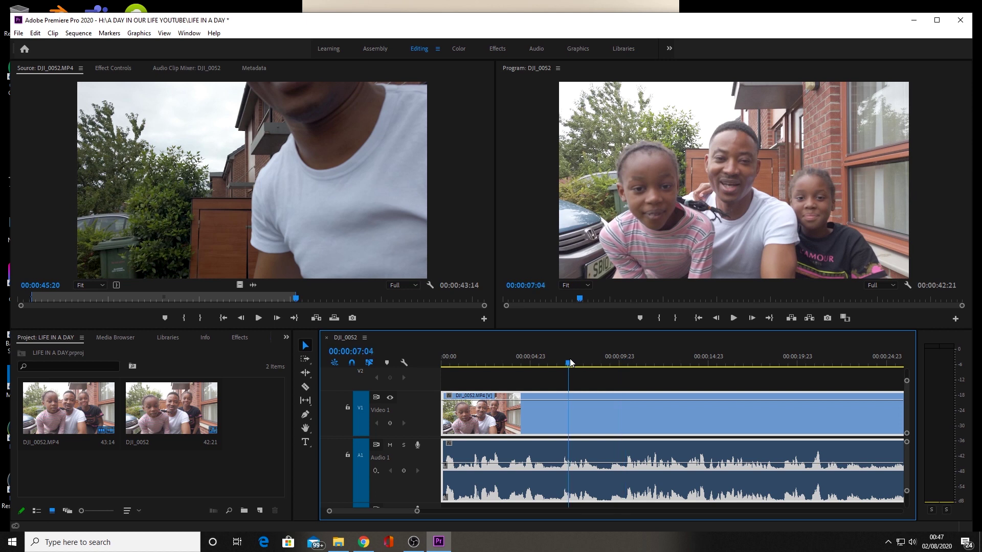
pyautogui.press('space')
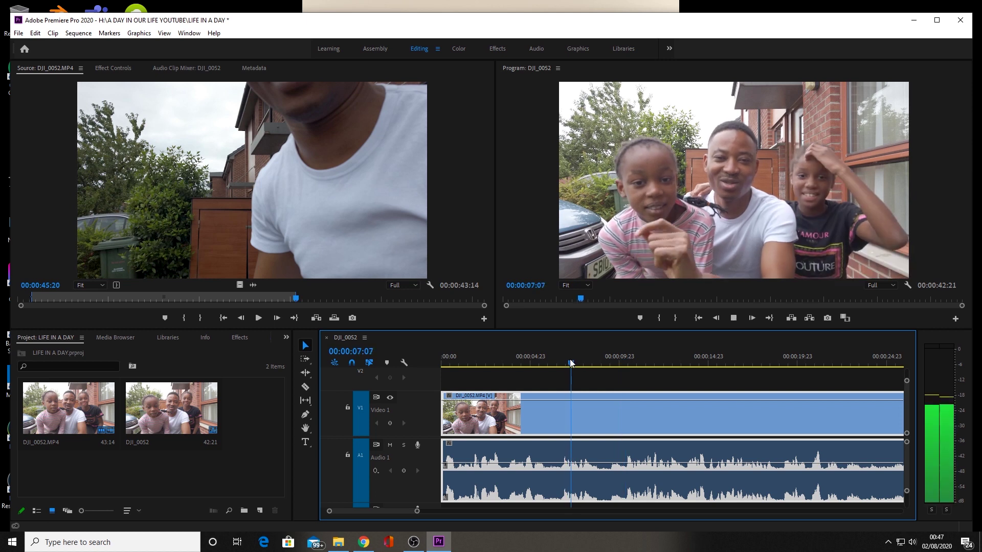
pyautogui.press('space')
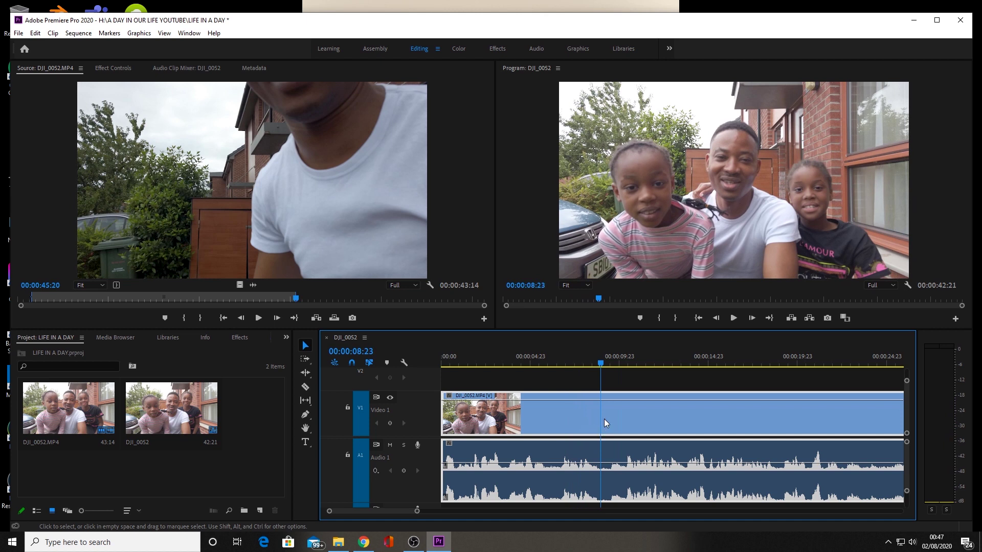
pyautogui.press('c')
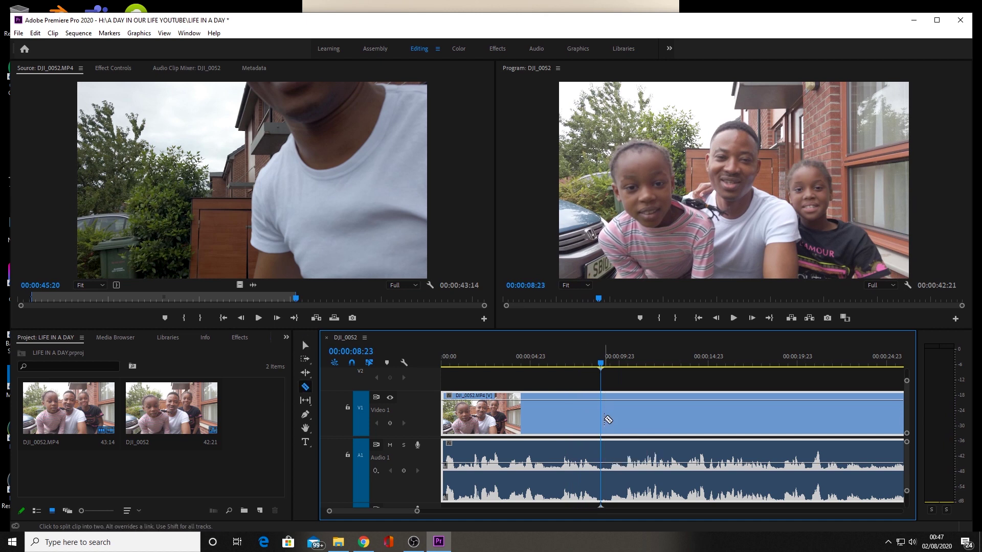
pyautogui.press('v')
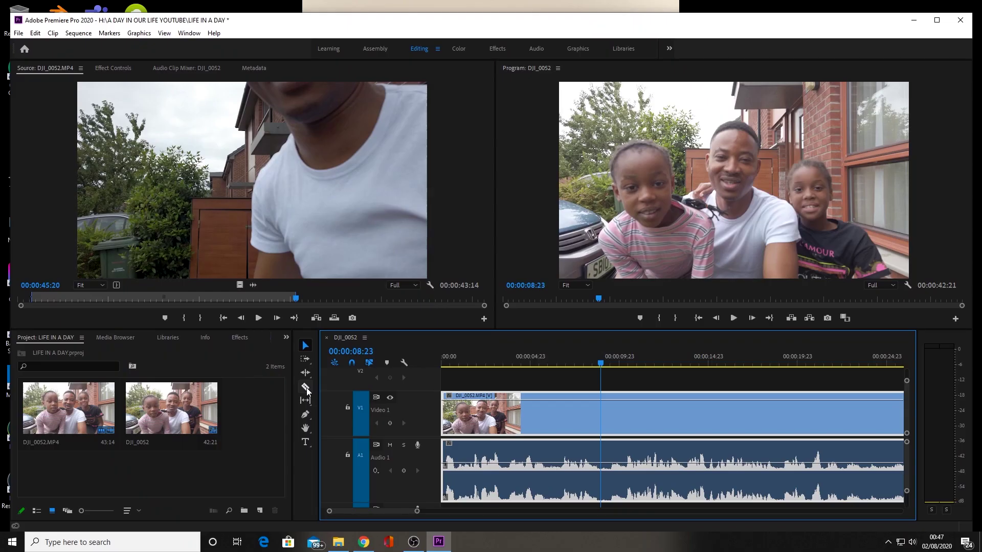
pyautogui.click(305, 387)
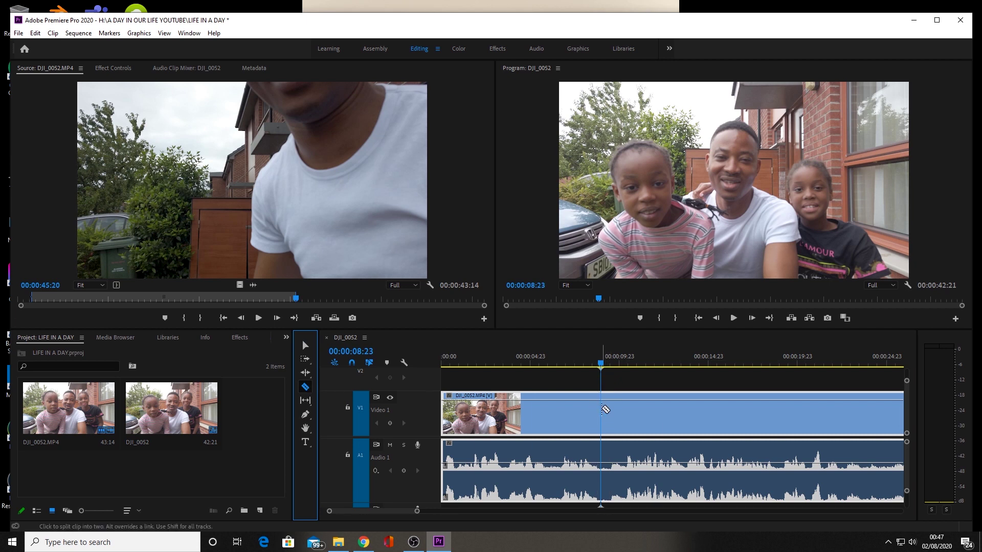
pyautogui.click(603, 409)
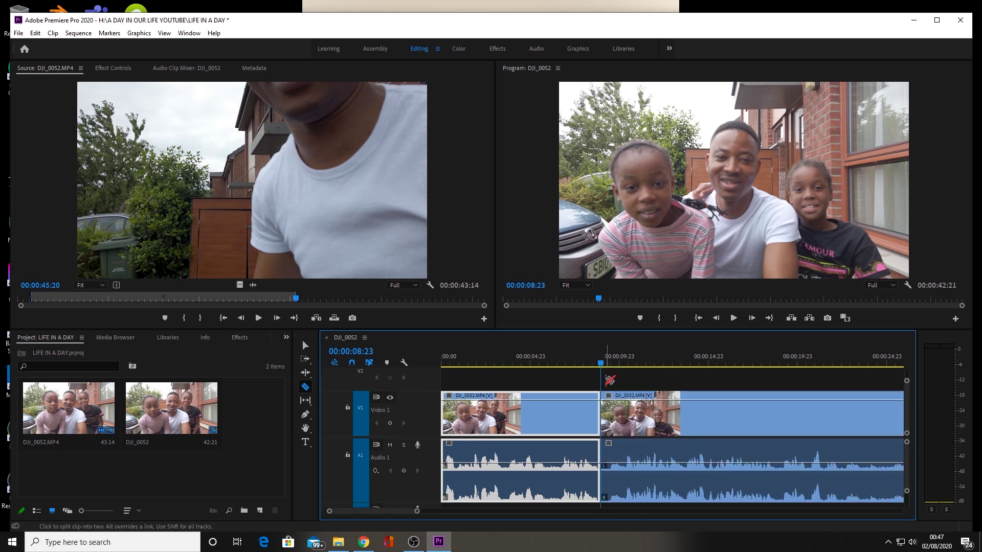
# - Find the end of the unwanted section by playing onward and split the second clip at 00:00:10:07
pyautogui.press('space')
pyautogui.click(649, 417)
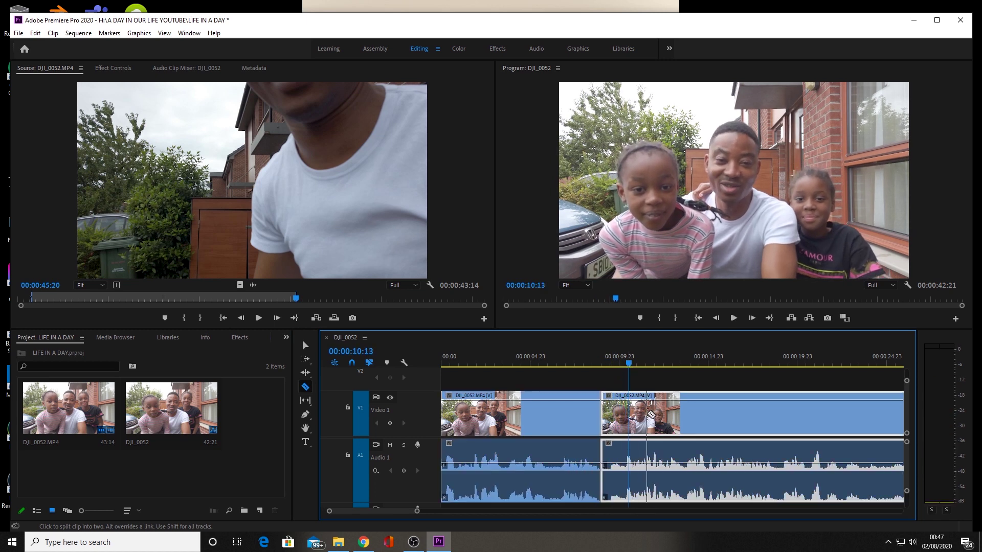
pyautogui.moveTo(629, 367)
pyautogui.mouseDown()
pyautogui.moveTo(607, 367)
pyautogui.moveTo(624, 367)
pyautogui.mouseUp()
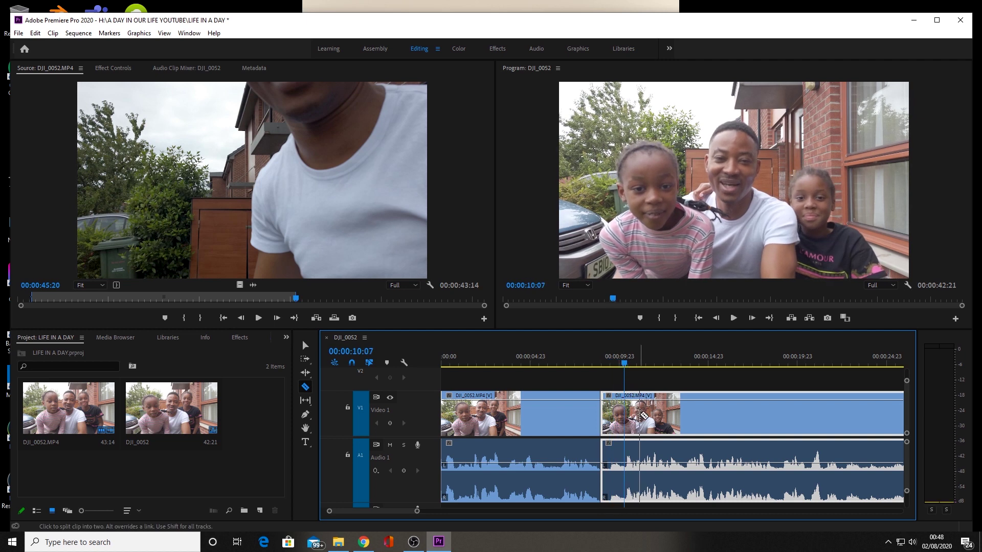
pyautogui.press('Right')
pyautogui.press('Left')
pyautogui.click(629, 402)
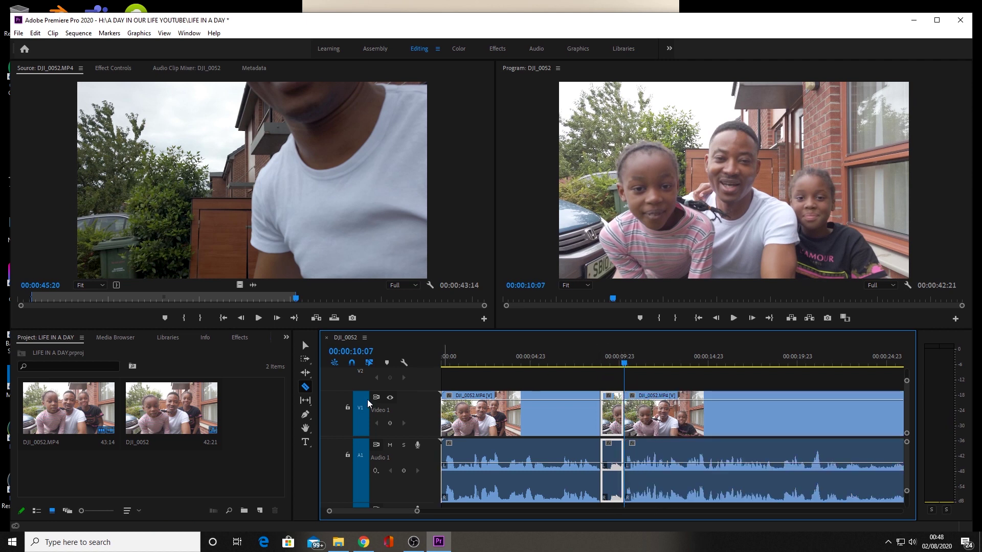
# - Delete the short middle segment between 00:00:08:23 and 00:00:10:07 with the Selection tool
pyautogui.press('v')
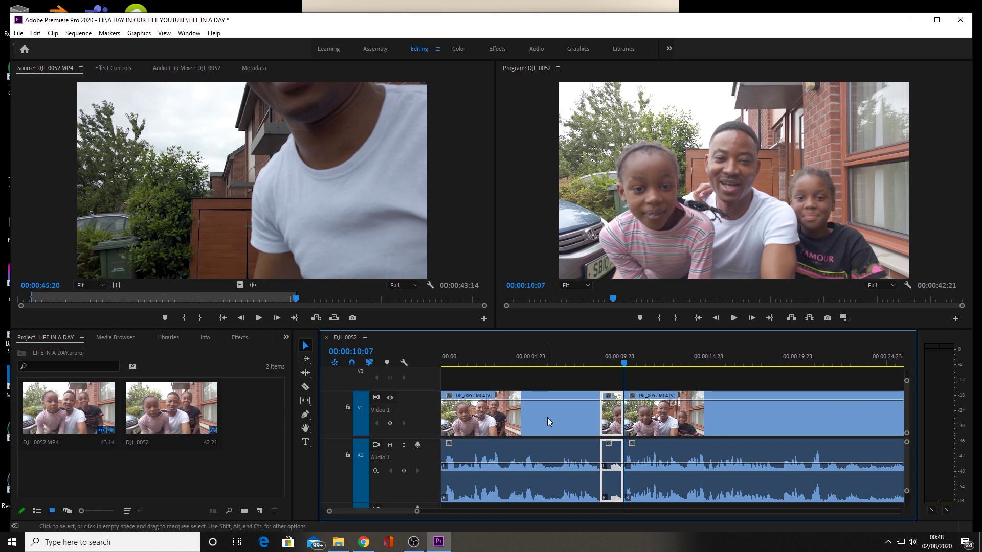
pyautogui.click(305, 347)
pyautogui.click(608, 423)
pyautogui.press('Delete')
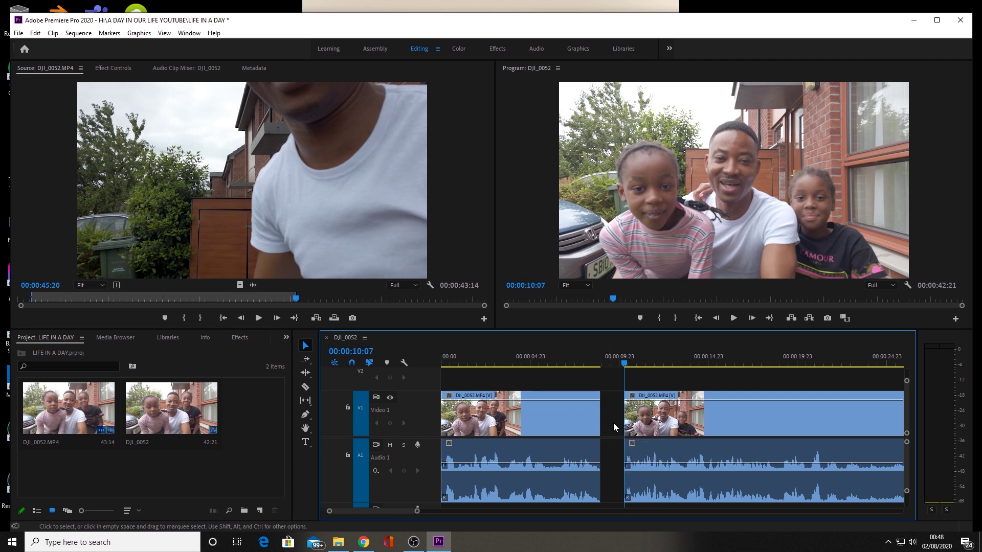
# - Scrub back to 00:00:08:06 and ripple delete the gap between the two DJI_0052 clips
pyautogui.click(610, 363)
pyautogui.moveTo(610, 364)
pyautogui.mouseDown()
pyautogui.moveTo(620, 362)
pyautogui.moveTo(591, 363)
pyautogui.mouseUp()
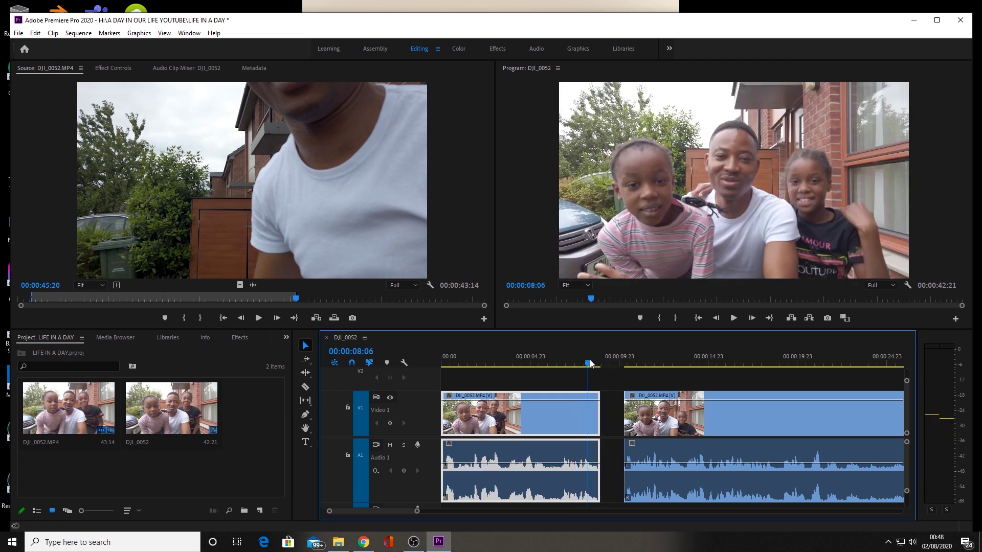
pyautogui.rightClick(612, 411)
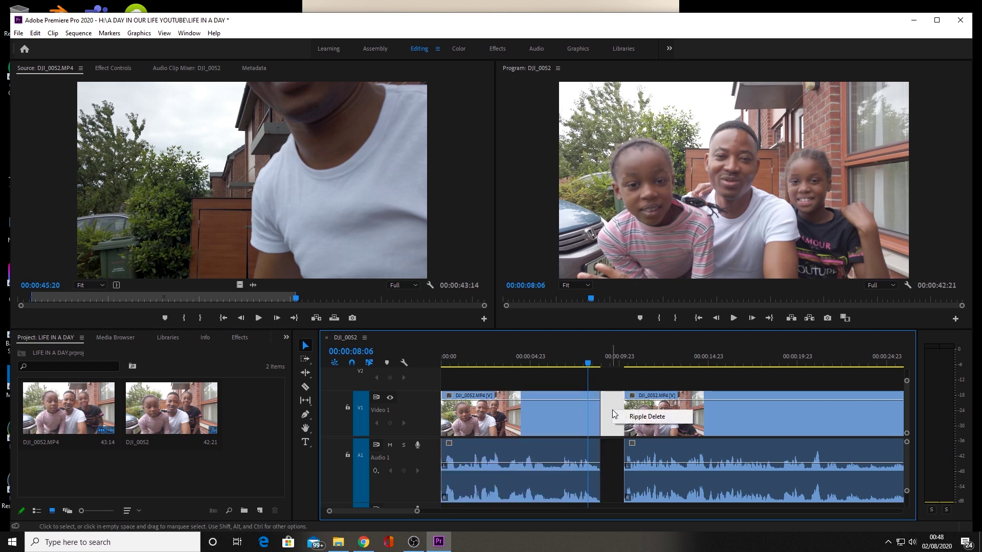
pyautogui.click(645, 417)
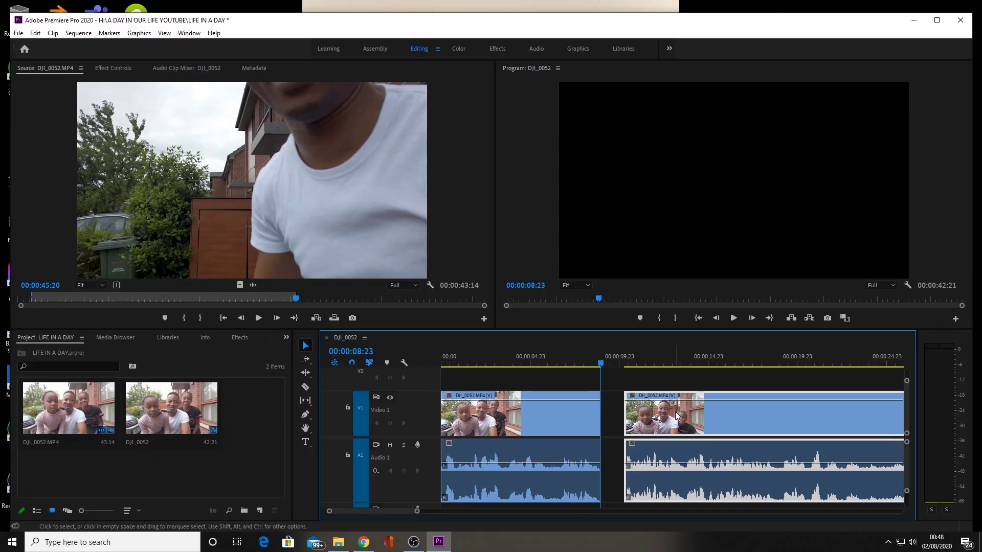
# - Close the gap by moving the second clip against the first clip's end at 00:00:08:23, and return the playhead near the sequence start
pyautogui.moveTo(677, 417); pyautogui.dragTo(657, 415)
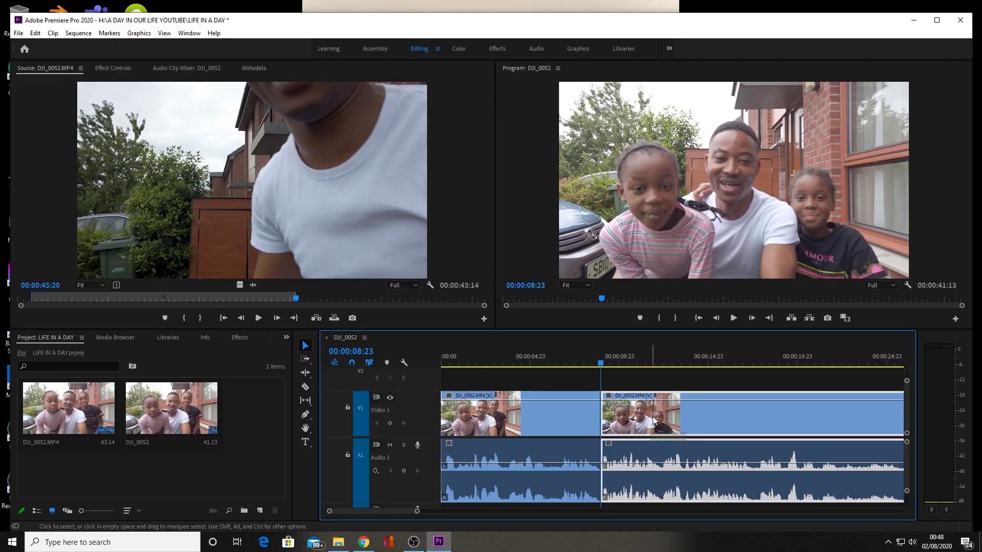
pyautogui.moveTo(654, 419); pyautogui.dragTo(675, 419)
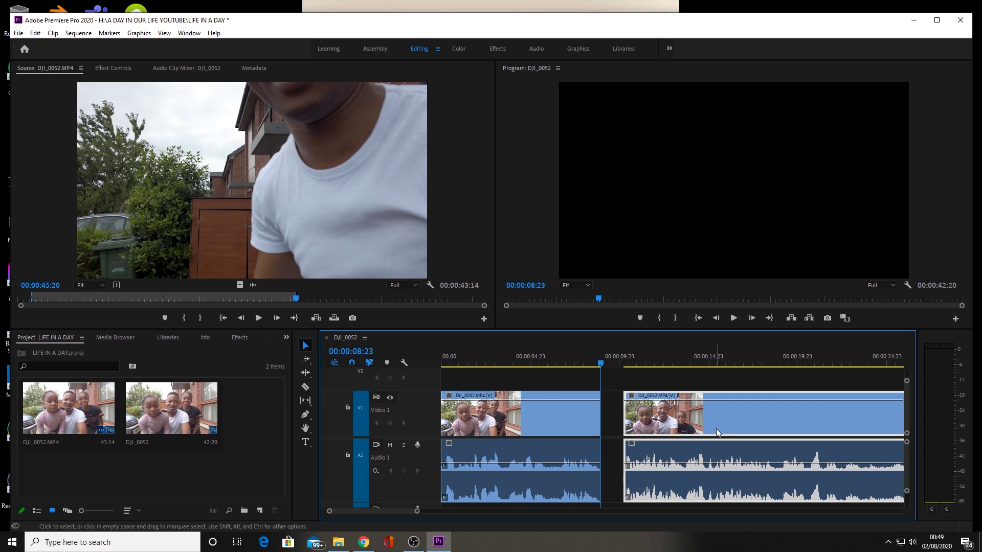
pyautogui.moveTo(716, 417); pyautogui.dragTo(699, 416)
pyautogui.click(576, 364)
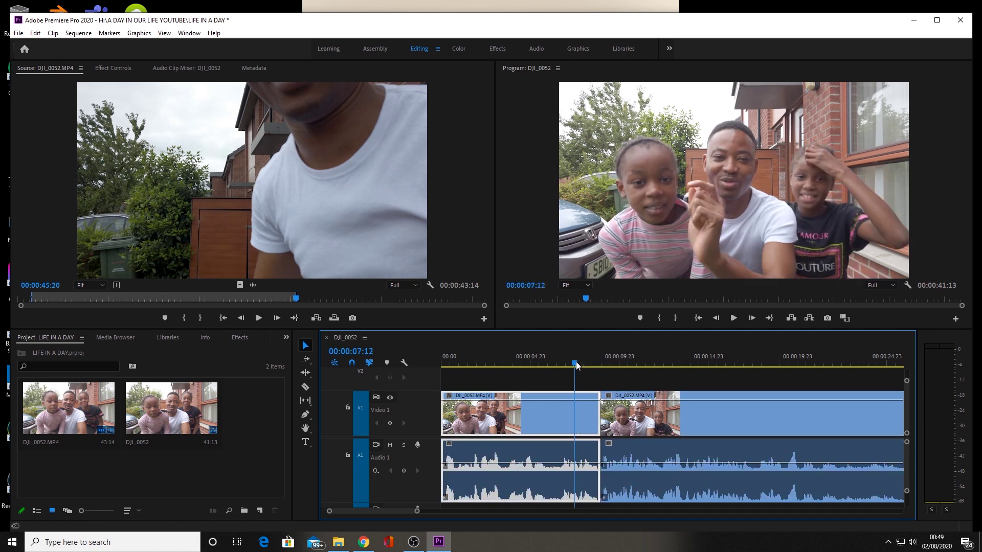
pyautogui.click(443, 364)
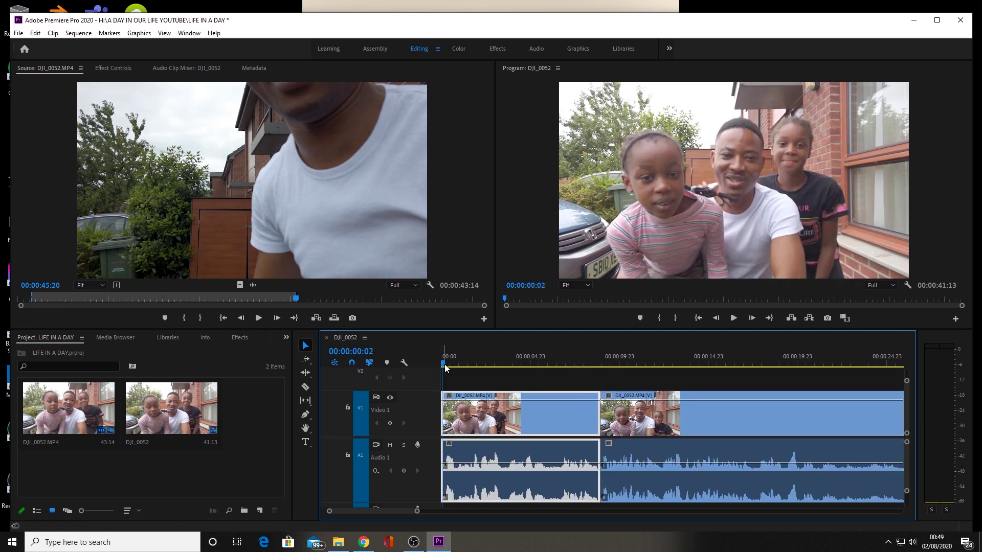
# - Play the edited sequence from 00:00:00:00 to review the join between the two clips
pyautogui.press('space')
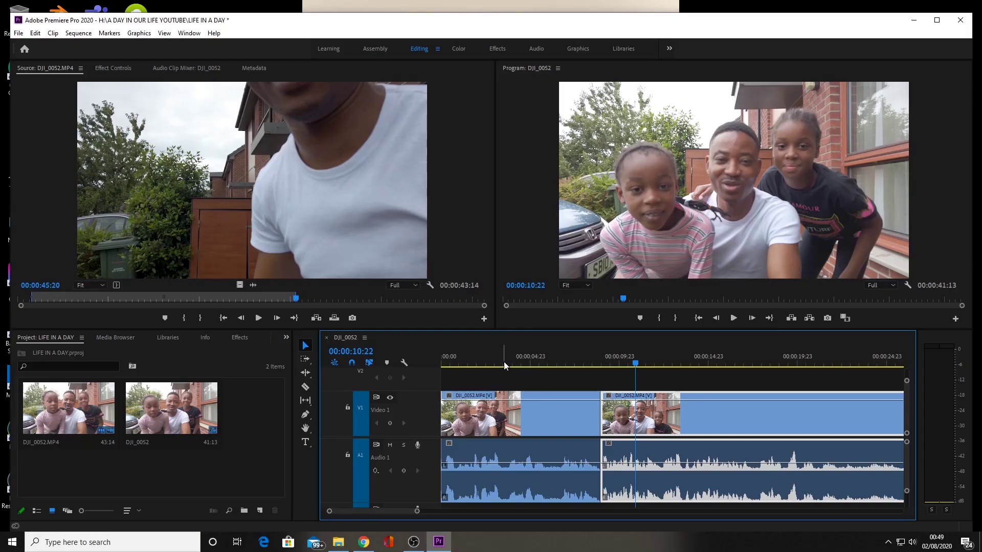
pyautogui.click(443, 364)
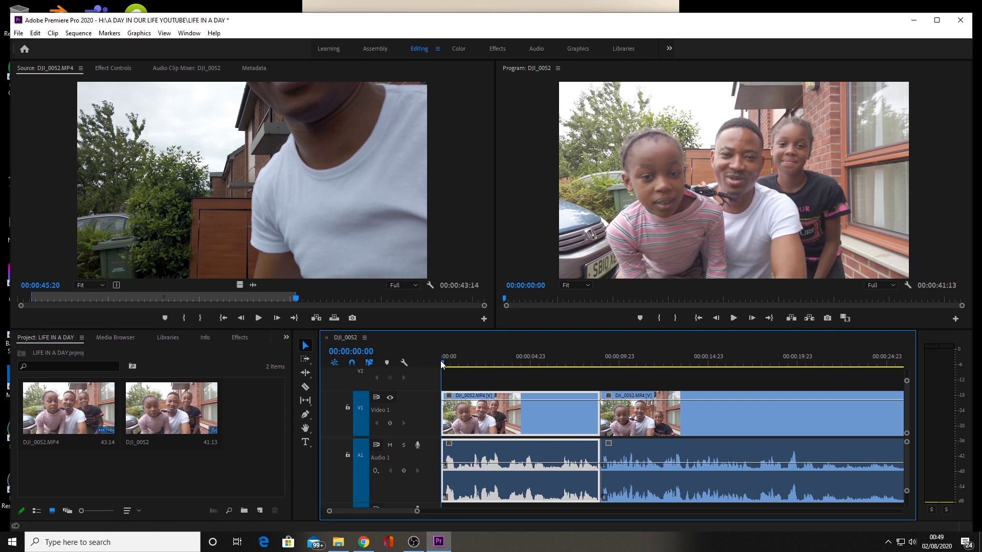
pyautogui.press('space')
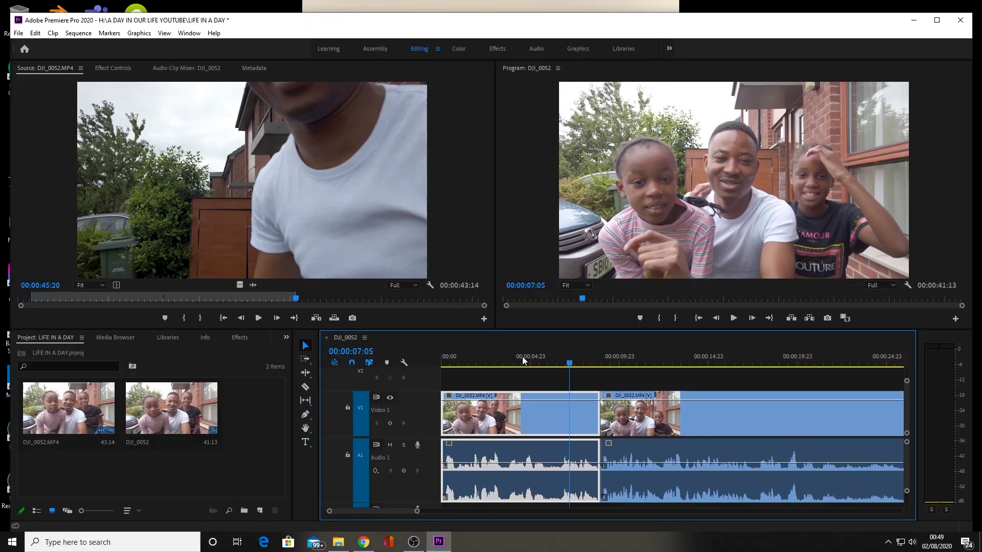
# - Replay the first clip from about 00:00:04:04 to find the next unwanted section, and split the clip at 00:00:05:22
pyautogui.click(517, 361)
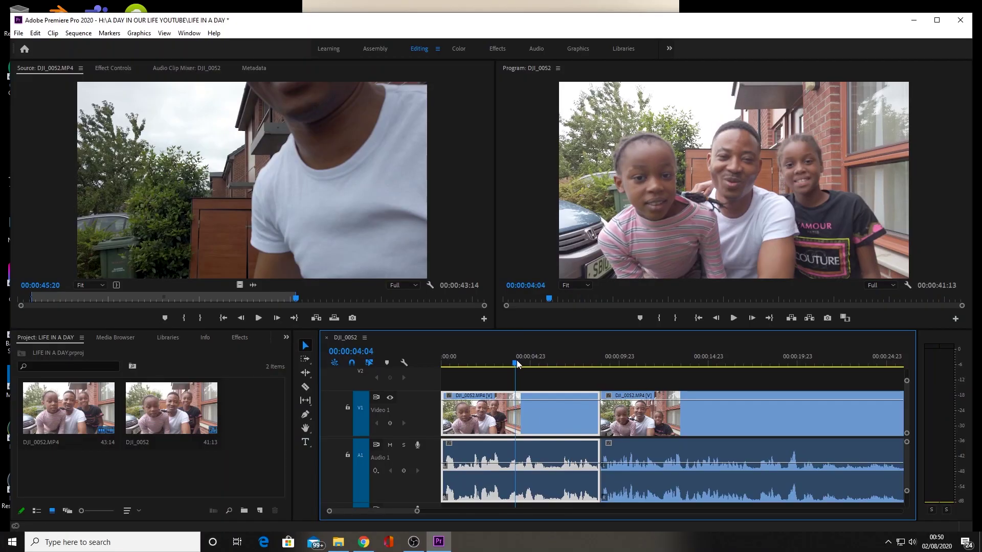
pyautogui.press('space')
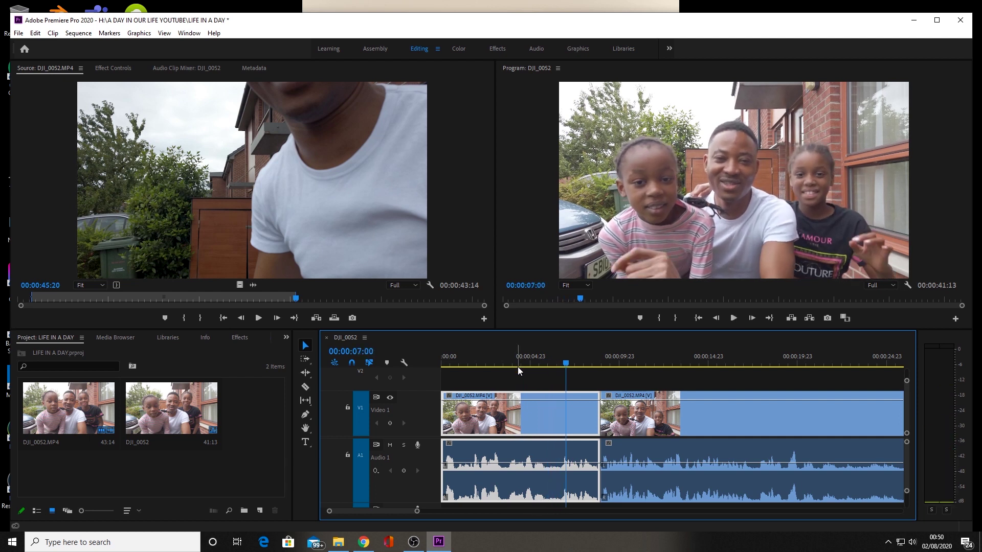
pyautogui.click(527, 364)
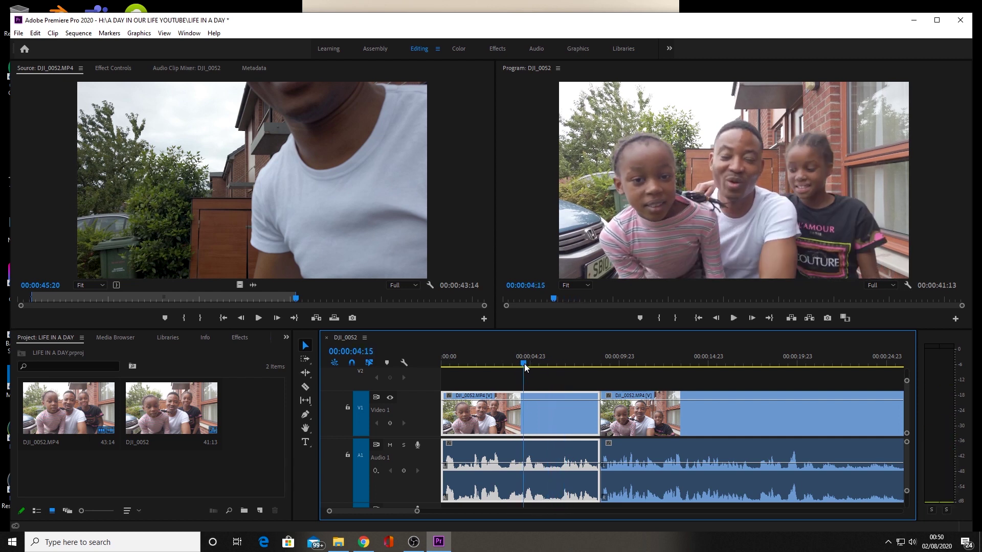
pyautogui.press('space')
pyautogui.press('space')
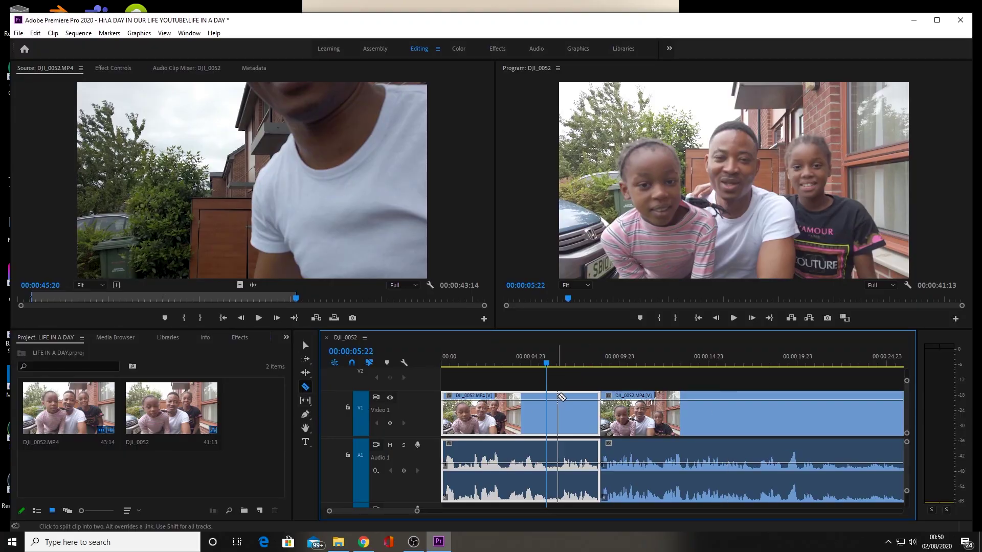
pyautogui.click(550, 402)
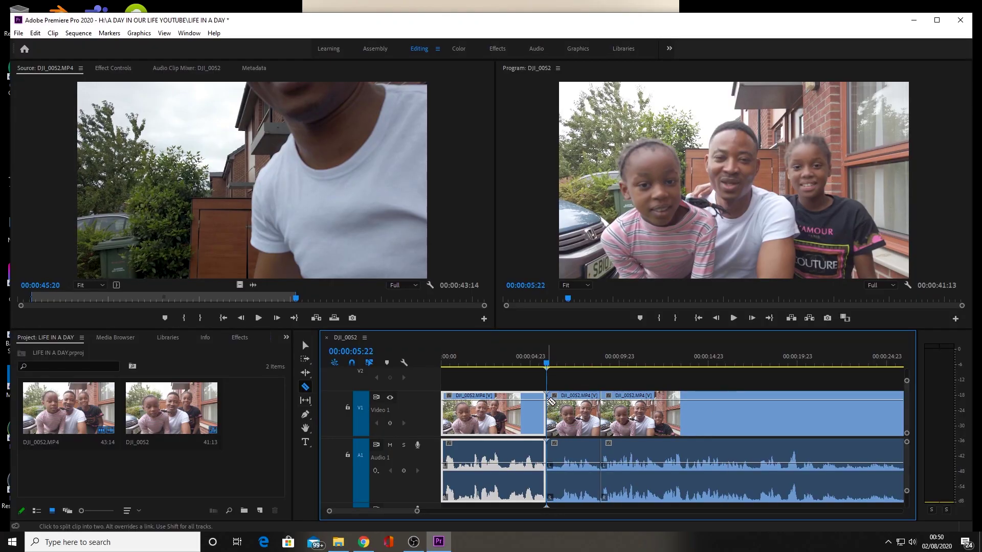
# - Find the end of the unwanted section by replaying past the new cut, and split the middle clip at 00:00:06:17
pyautogui.press('space')
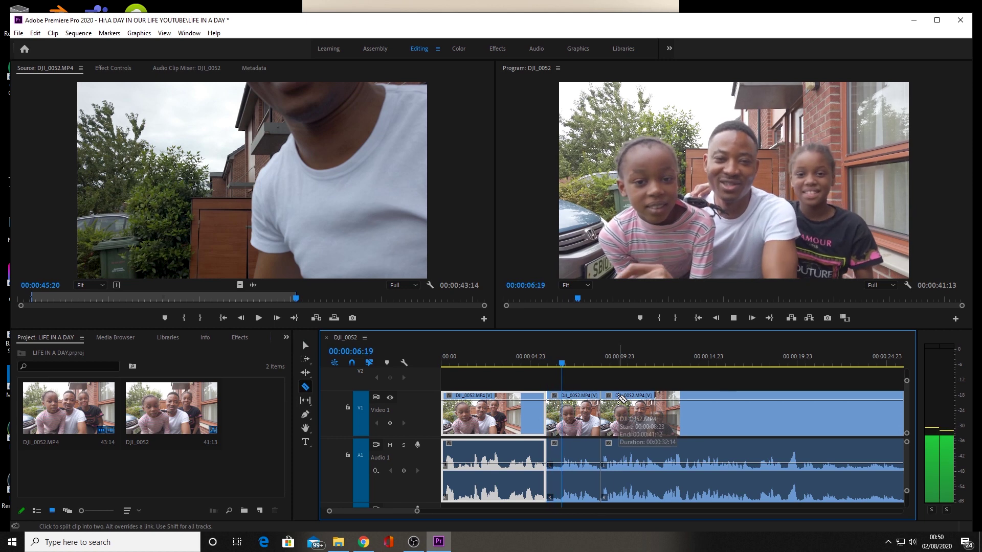
pyautogui.press('space')
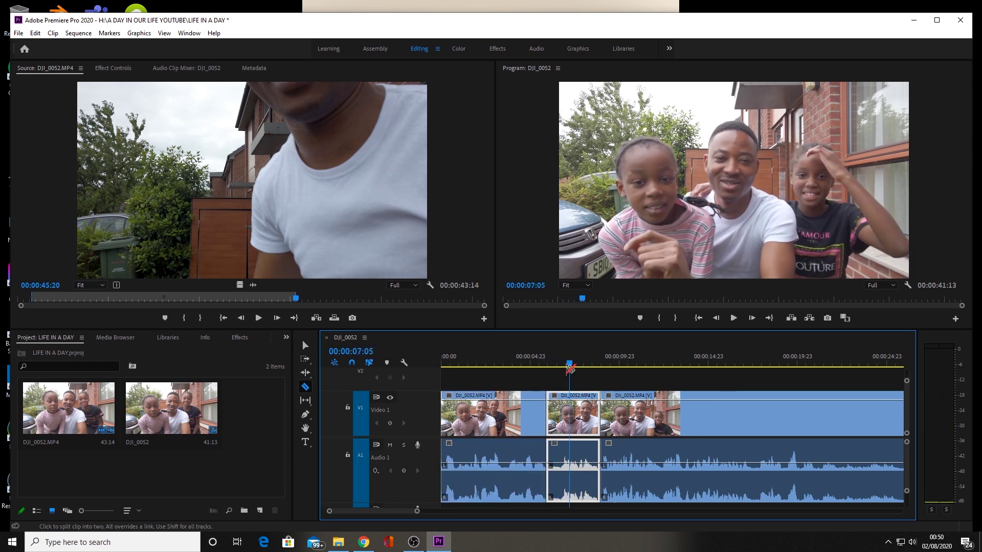
pyautogui.moveTo(570, 366); pyautogui.dragTo(544, 364)
pyautogui.press('space')
pyautogui.press('space')
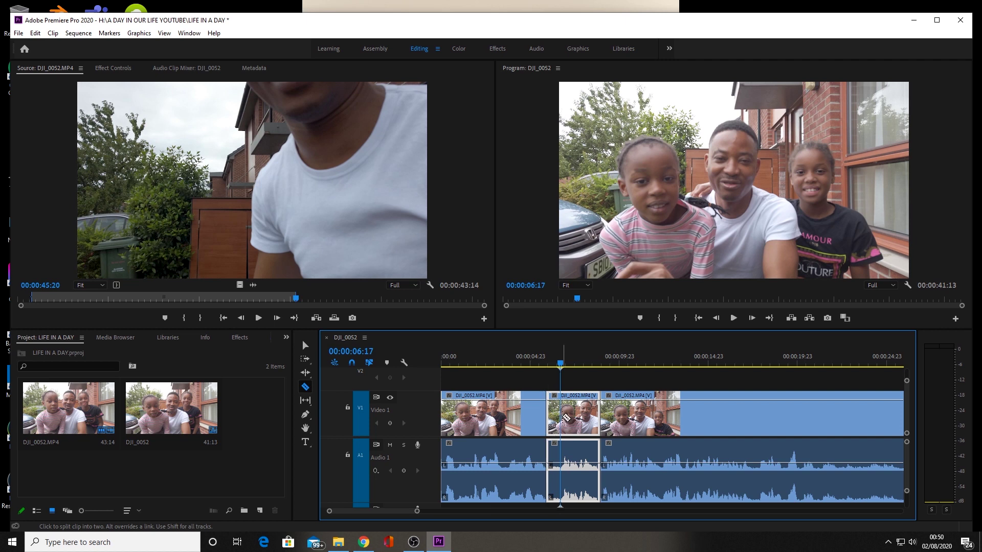
pyautogui.click(565, 417)
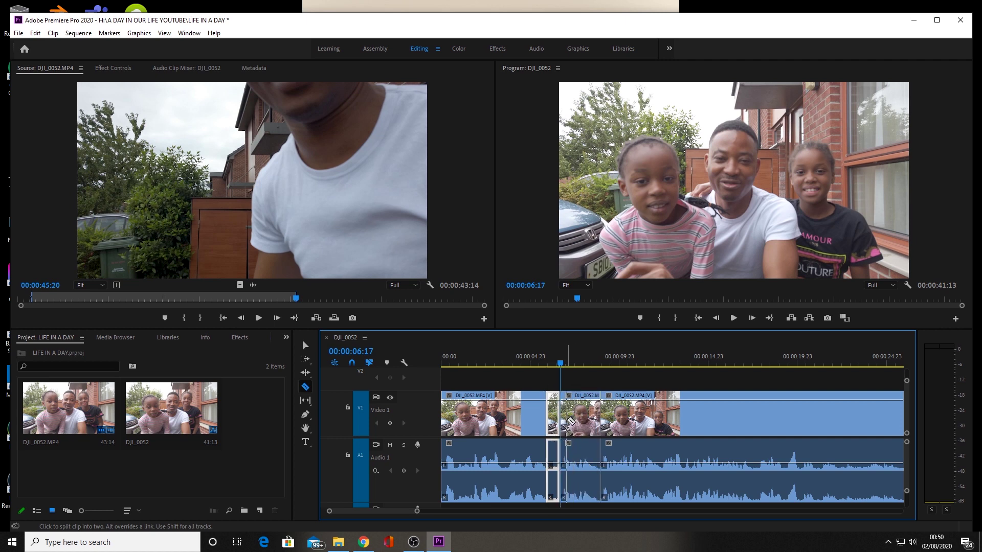
# - Remove the short segment between 00:00:05:22 and 00:00:06:17 together with its gap, and play the sequence from the start
pyautogui.press('v')
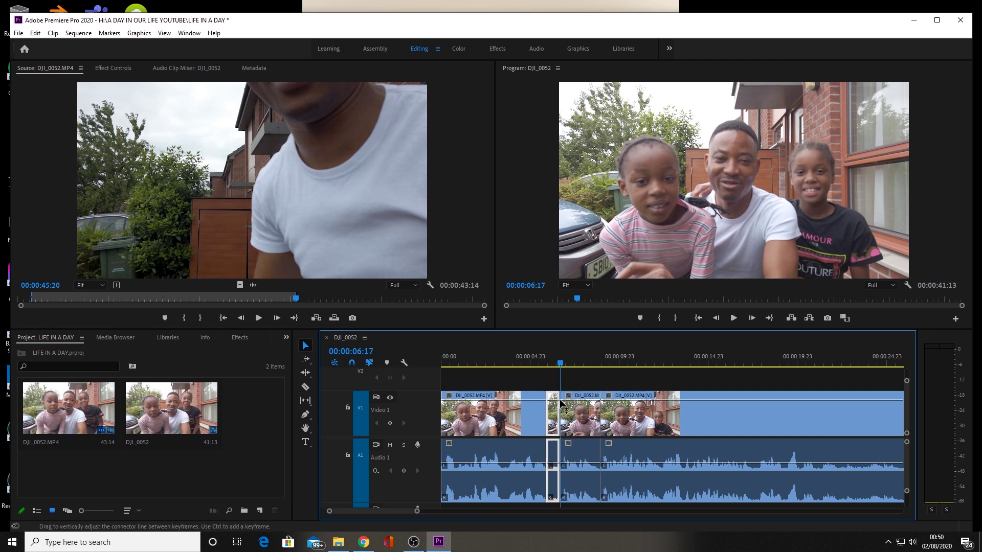
pyautogui.press('Delete')
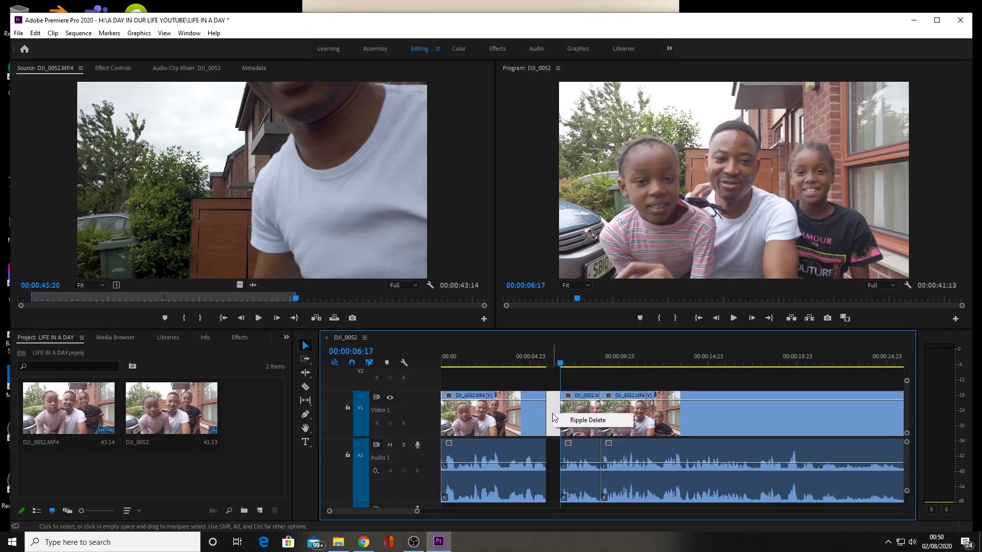
pyautogui.click(588, 420)
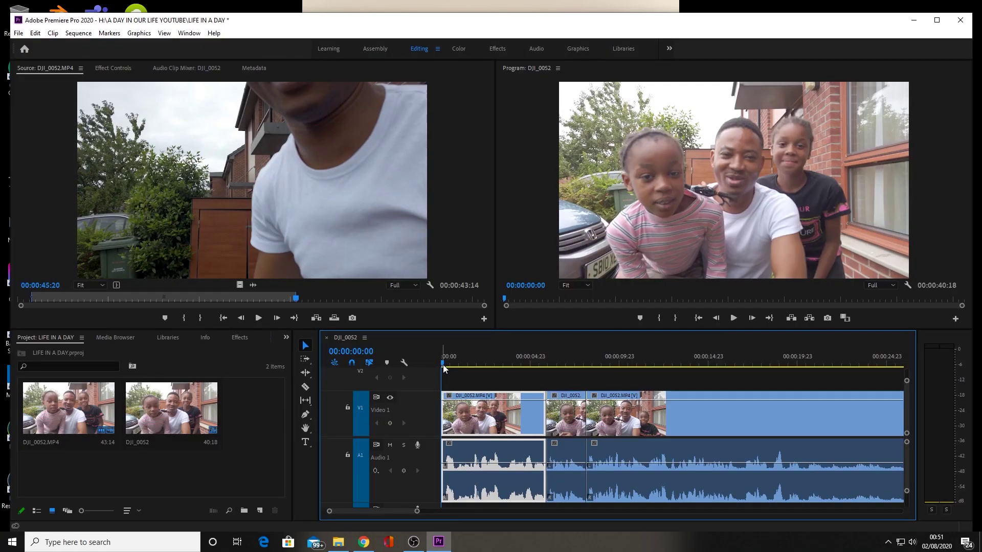
pyautogui.press('space')
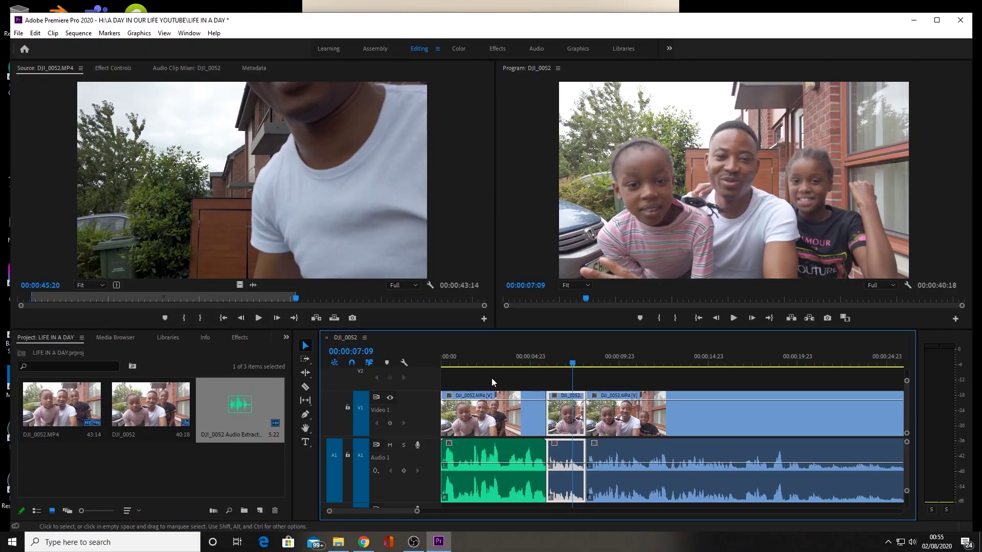
# - Open the media export settings for the DJI_0052 sequence and choose the H.264 format with the YouTube 1080p Full HD preset
pyautogui.click(18, 34)
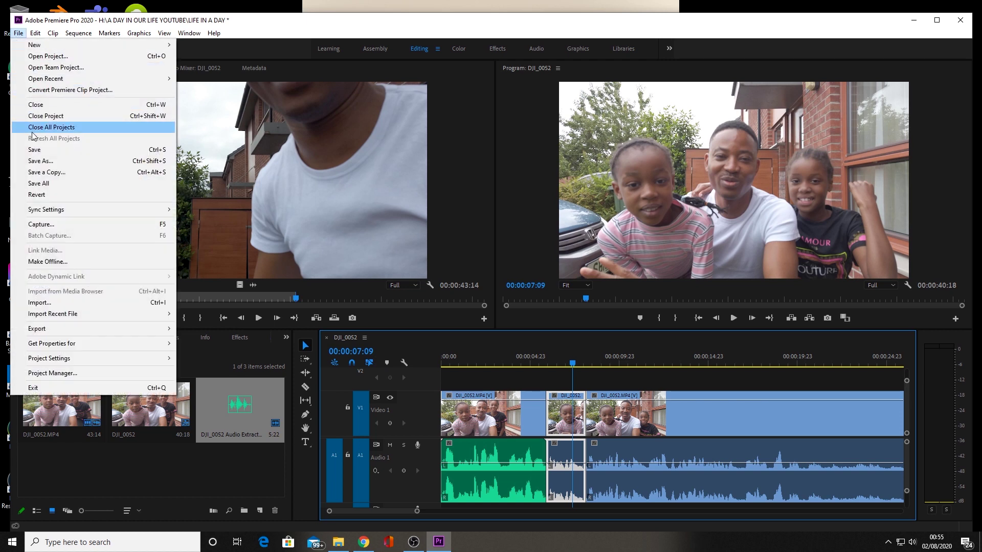
pyautogui.moveTo(66, 330)
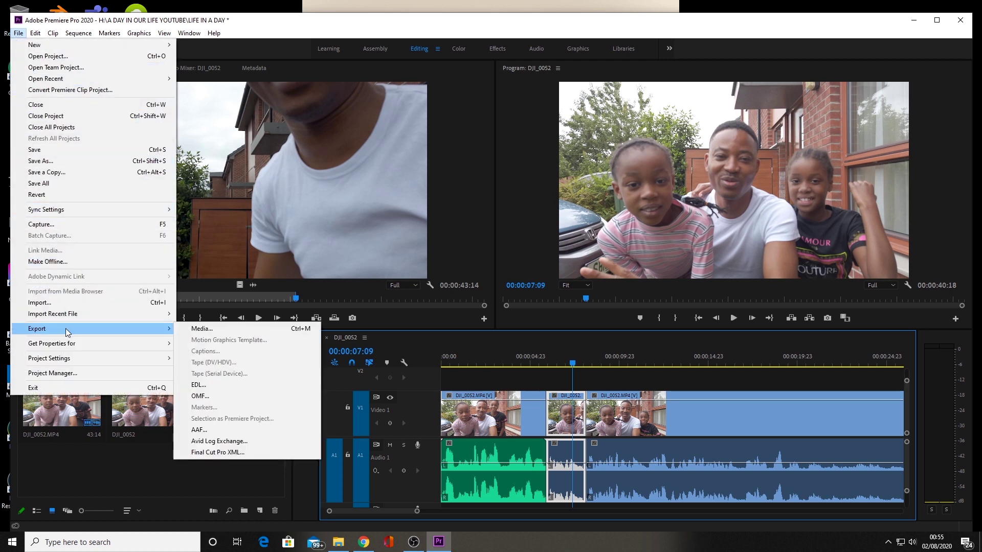
pyautogui.click(203, 330)
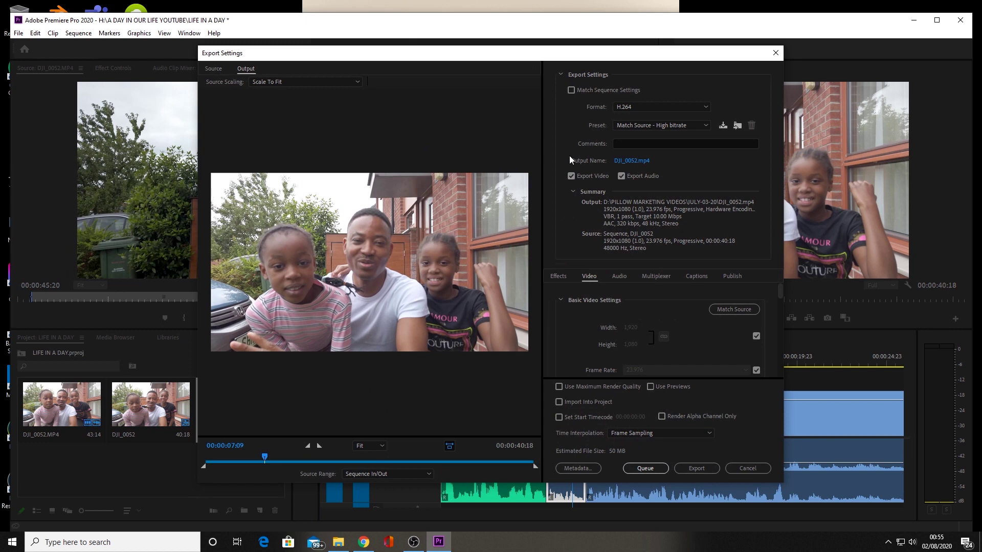
pyautogui.click(698, 108)
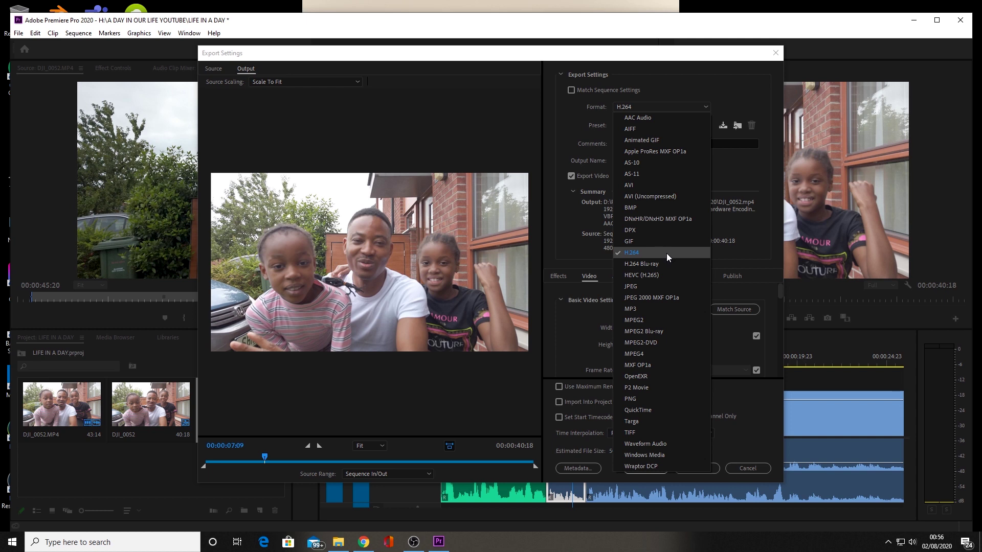
pyautogui.click(640, 253)
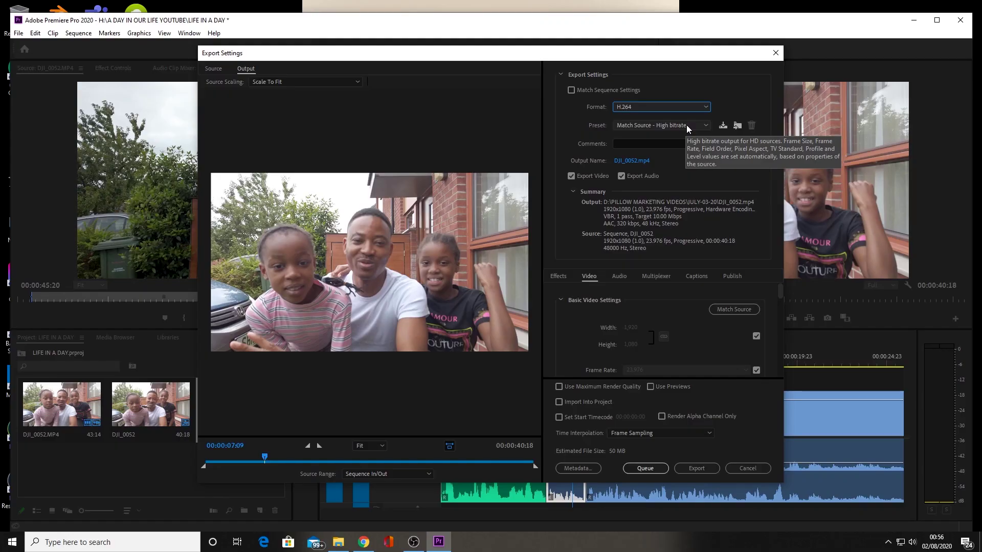
pyautogui.click(687, 126)
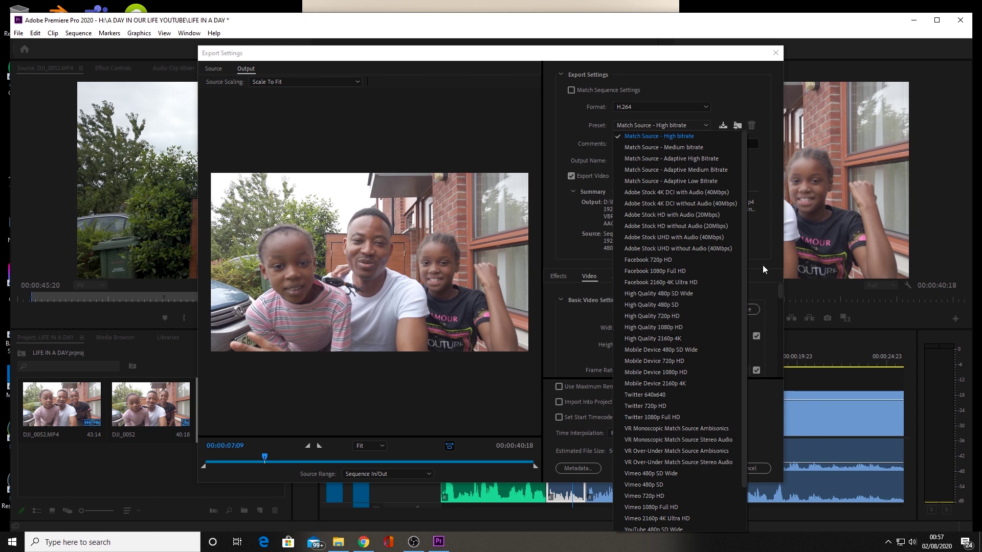
pyautogui.scroll(-2, 745, 253)
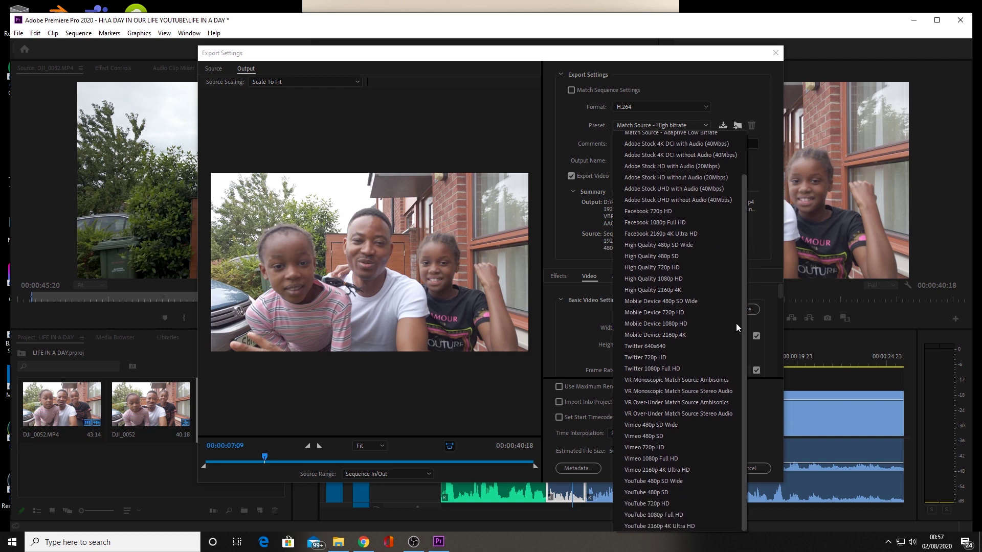
pyautogui.click(674, 514)
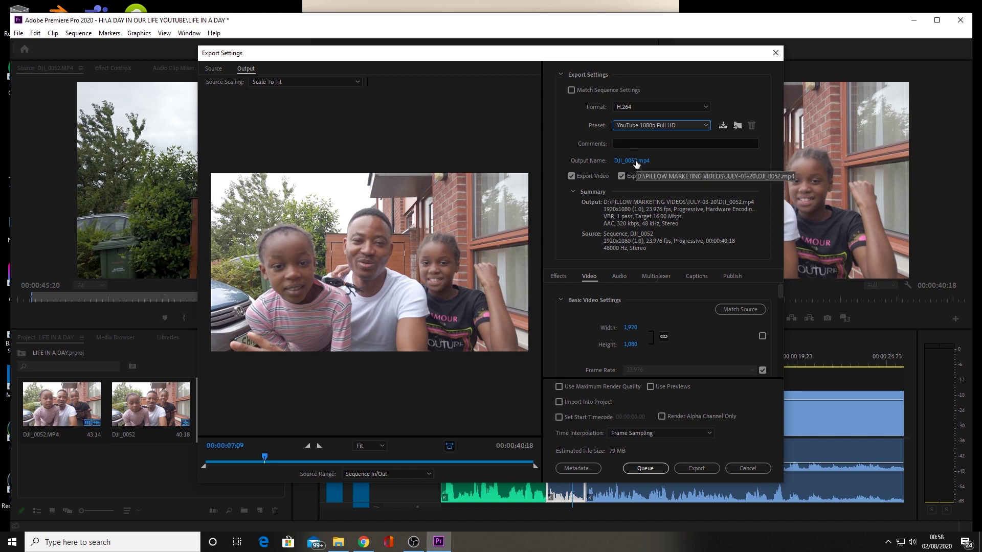
# - Name the output file TEST 1 A DAY in the A DAY IN OUR LIFE YOUTUBE folder on Elements (H:), and export the sequence
pyautogui.click(637, 161)
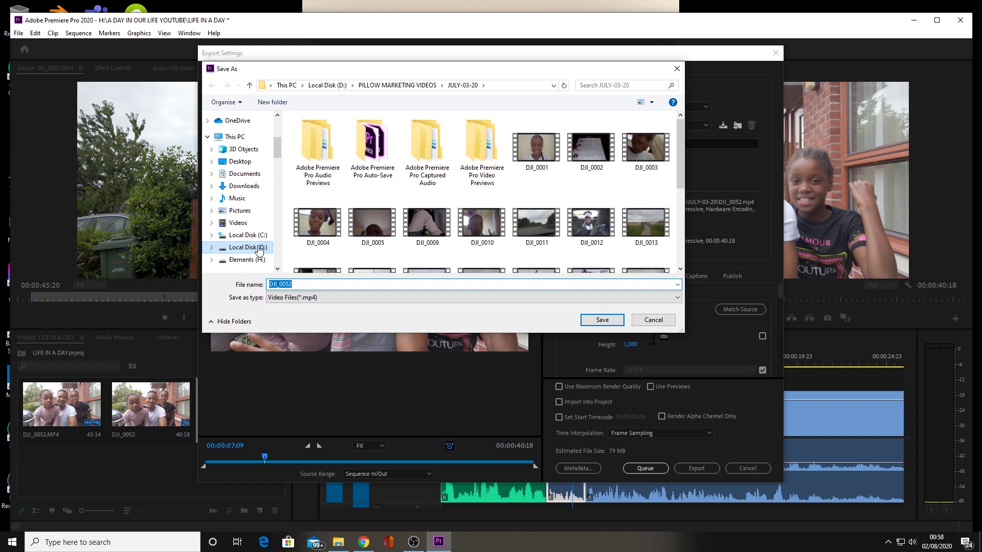
pyautogui.moveTo(277, 149); pyautogui.dragTo(276, 161)
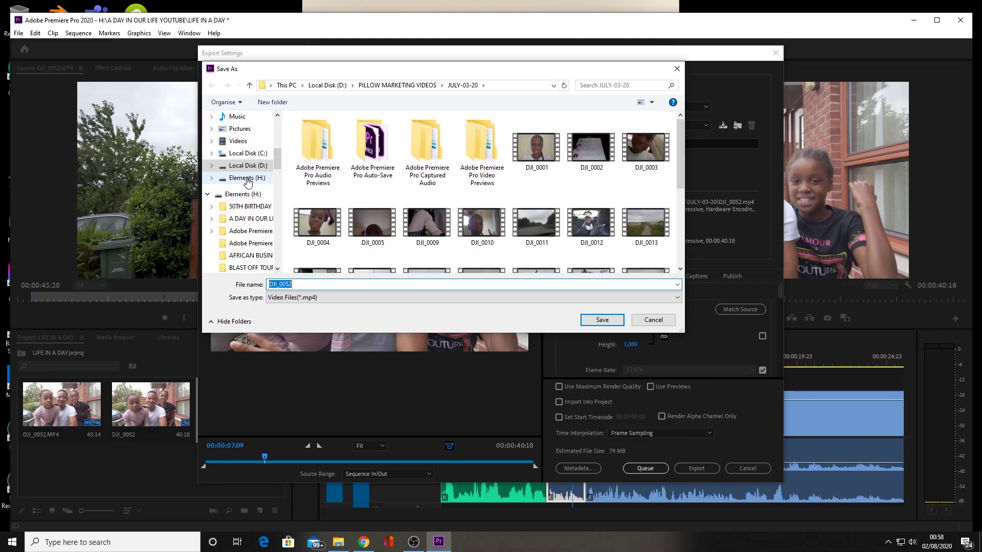
pyautogui.click(247, 179)
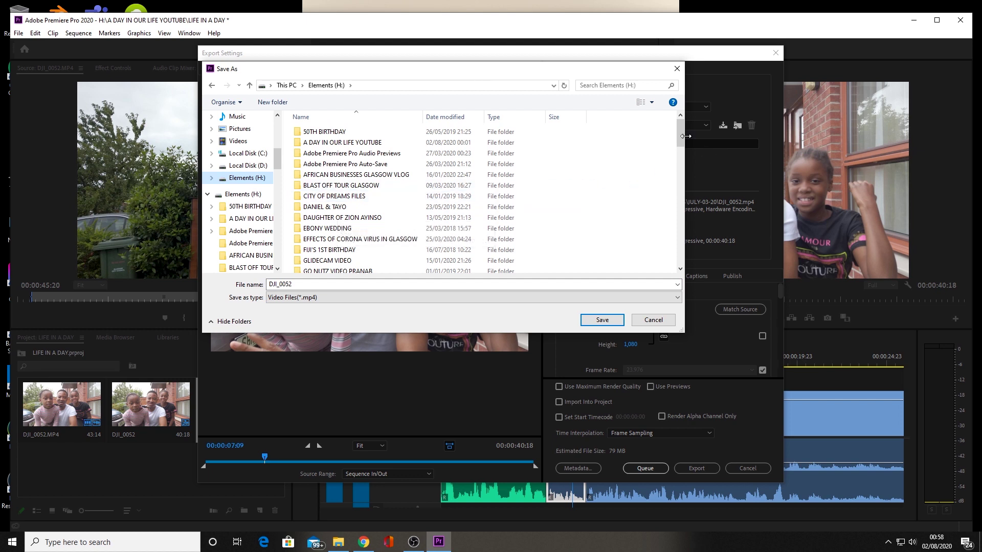
pyautogui.moveTo(682, 135); pyautogui.dragTo(679, 133)
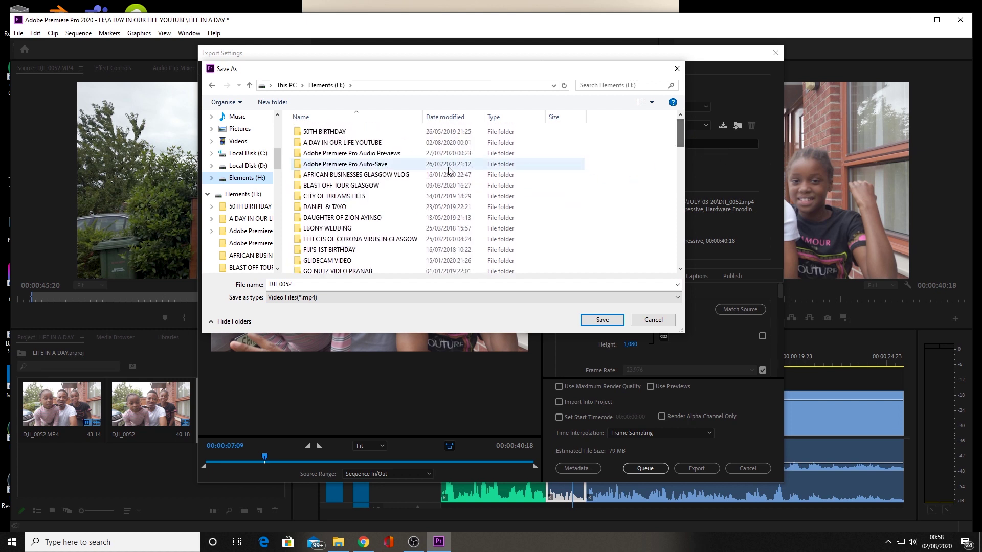
pyautogui.doubleClick(341, 142)
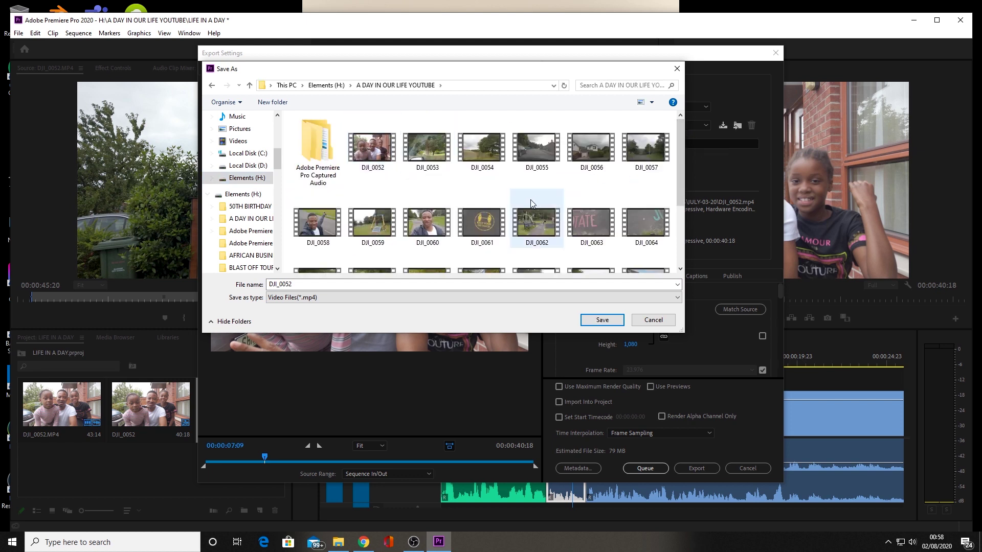
pyautogui.click(356, 284)
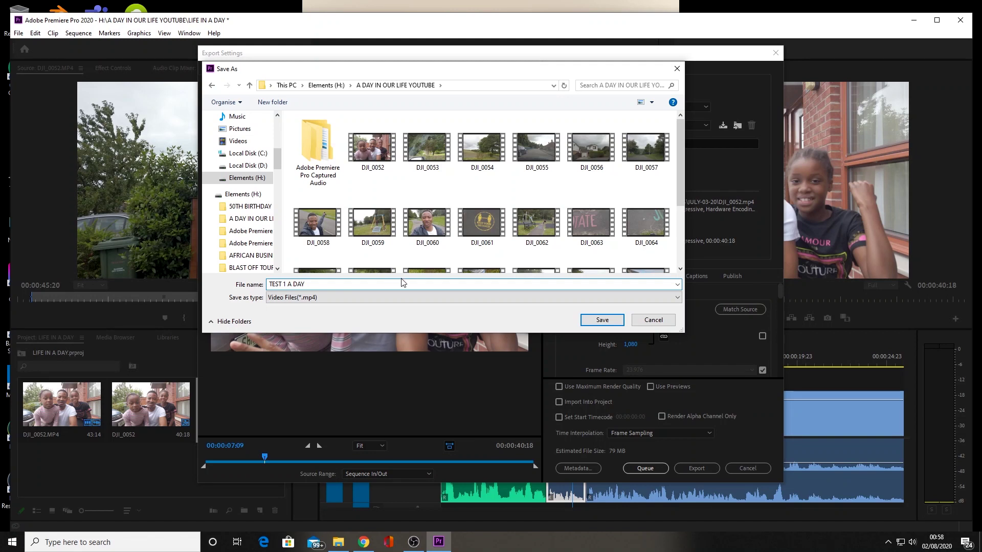
pyautogui.click(596, 321)
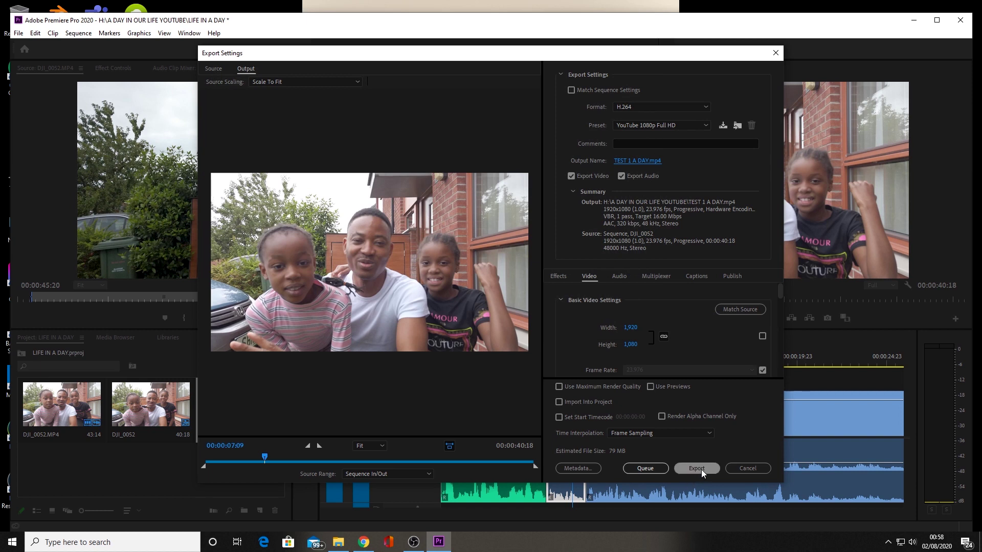
pyautogui.click(645, 469)
pyautogui.click(699, 468)
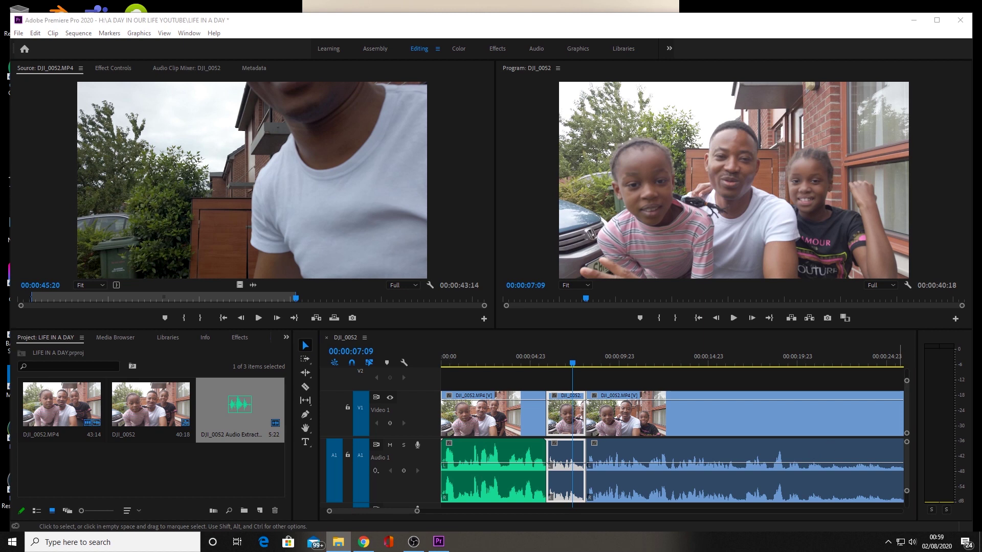
# - Switch to File Explorer and open the exported TEST 1 A DAY video from the A DAY IN OUR LIFE YOUTUBE folder on Elements (H:)
pyautogui.click(338, 542)
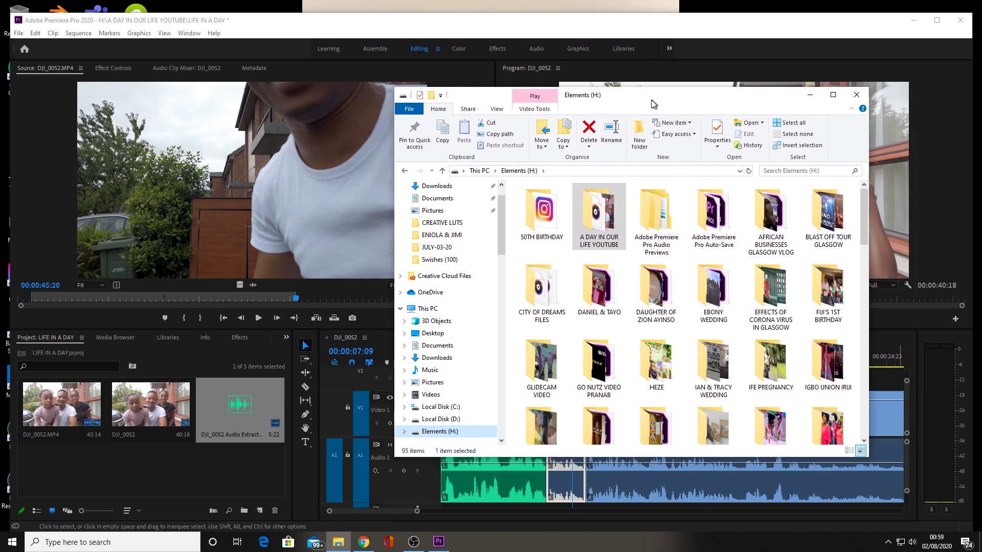
pyautogui.click(440, 432)
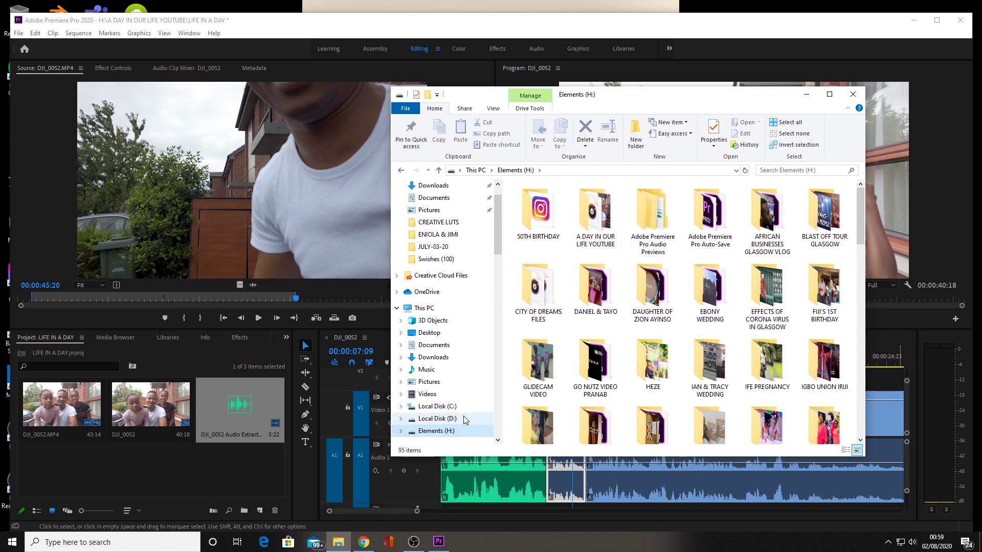
pyautogui.doubleClick(597, 225)
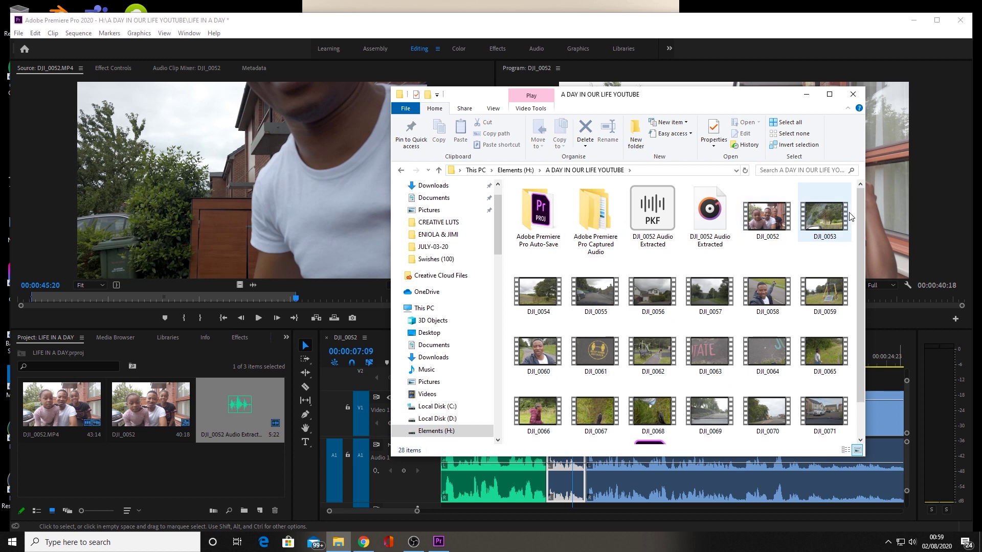
pyautogui.scroll(-2, 854, 217)
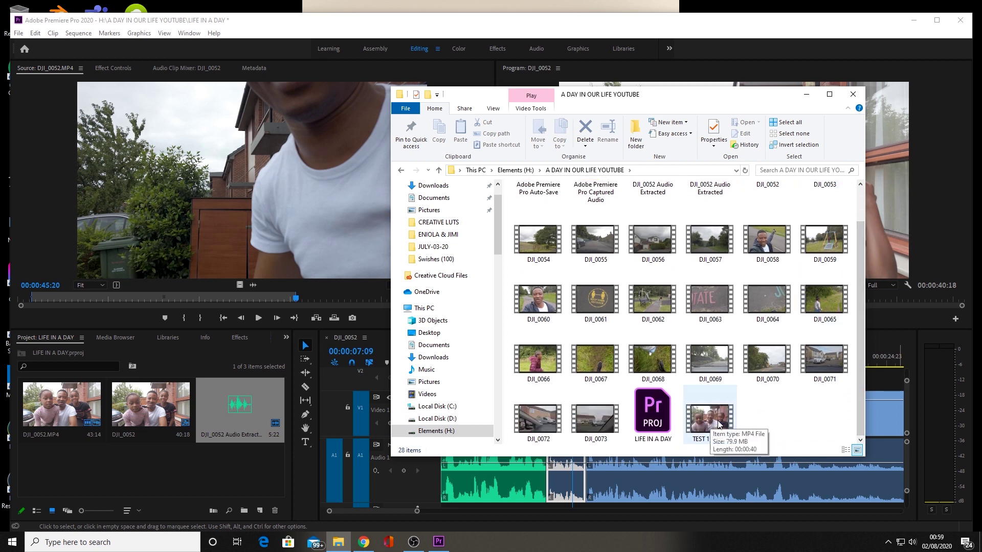
pyautogui.doubleClick(720, 440)
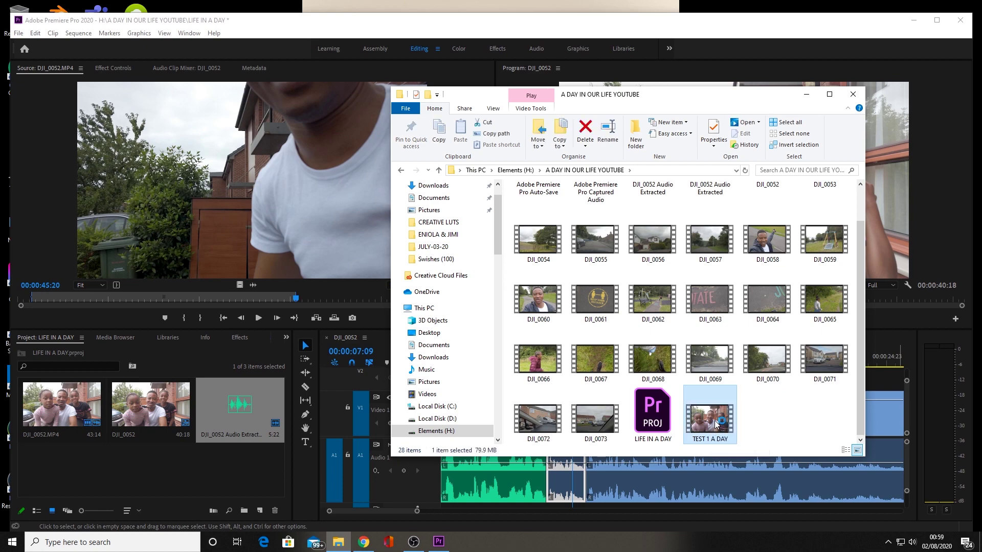